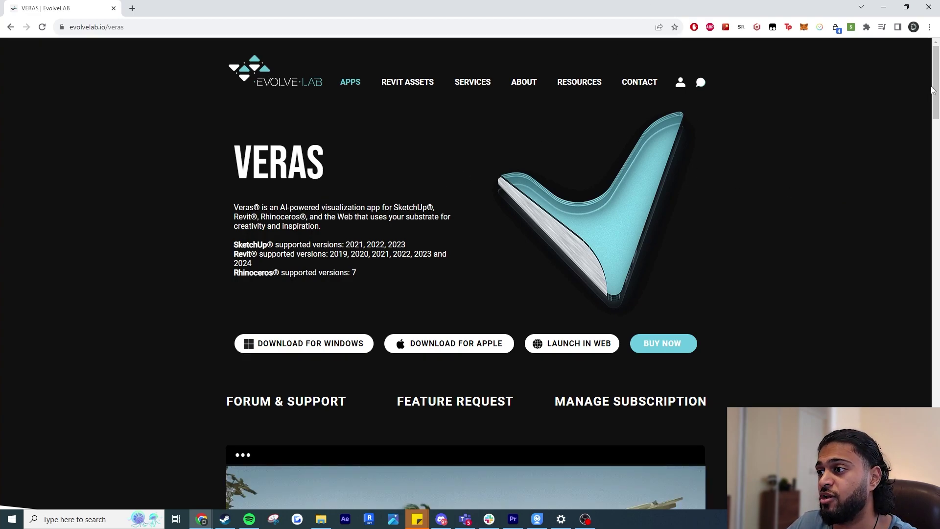
Review the Veras product page's sections on Geometry Override Slider, Render Selection, Render Same Seed and Web App.
left_click_drag(936, 89, 934, 191)
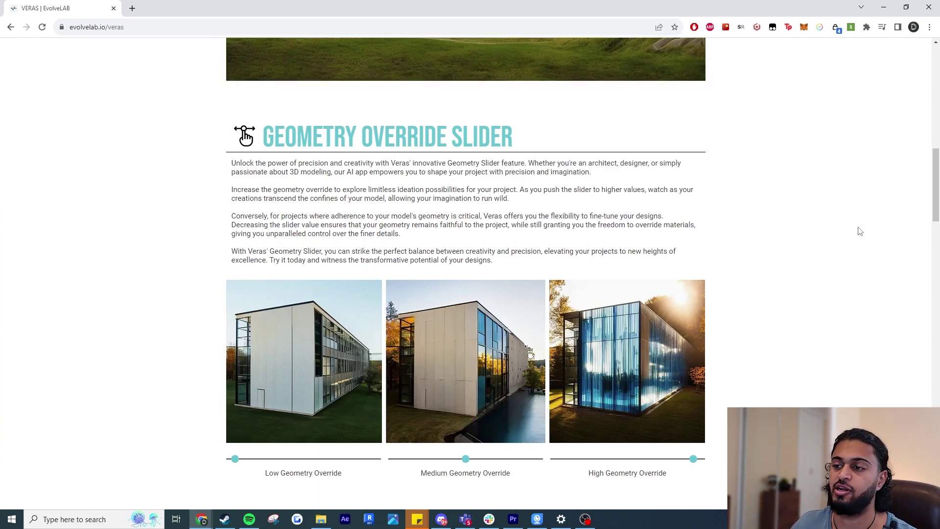
scroll(860, 240, "down", 1)
scroll(859, 240, "down", 7)
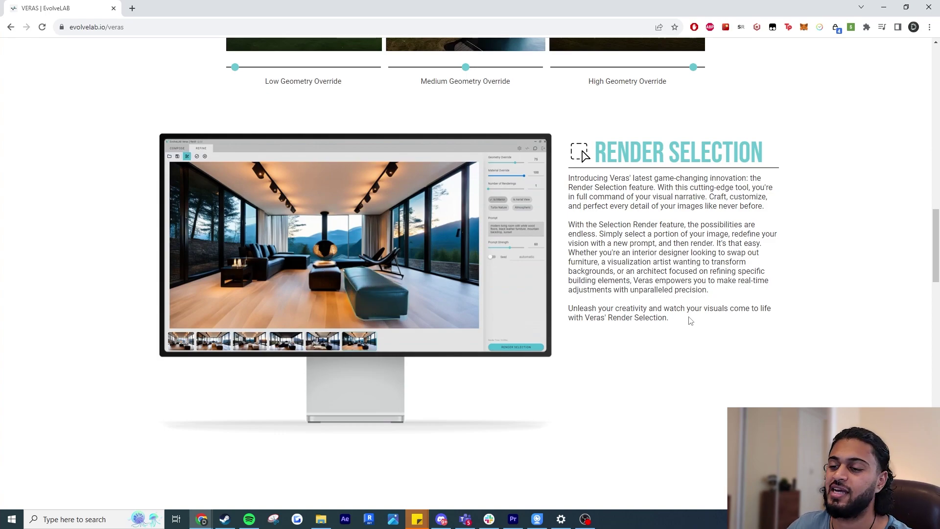
scroll(691, 319, "down", 8)
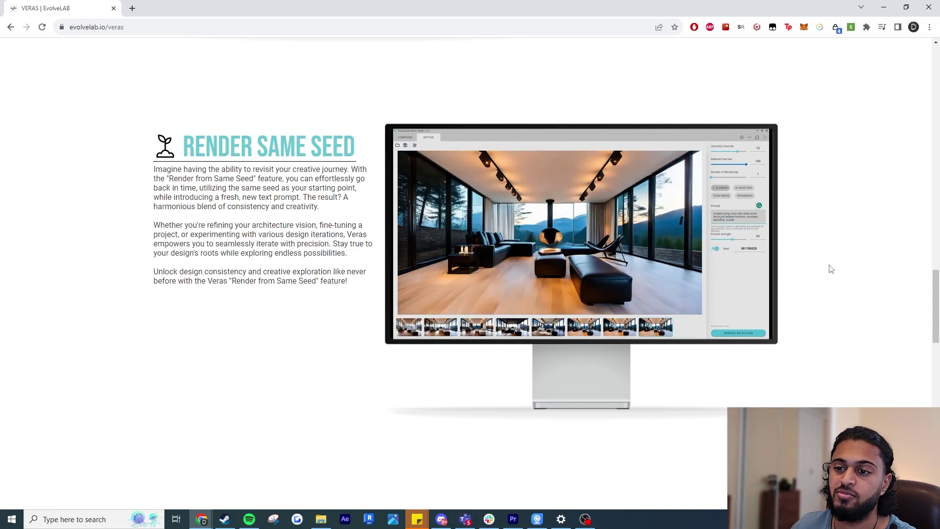
scroll(831, 268, "down", 8)
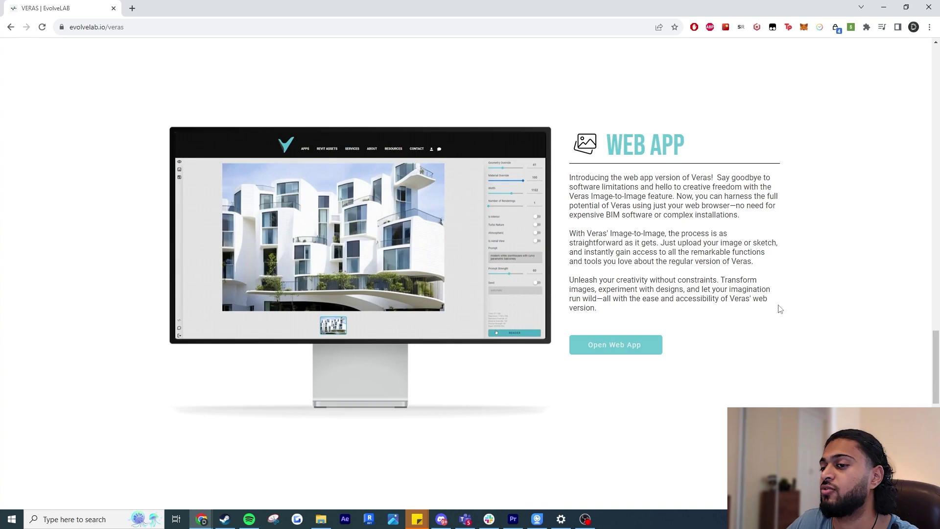
scroll(718, 231, "down", 1)
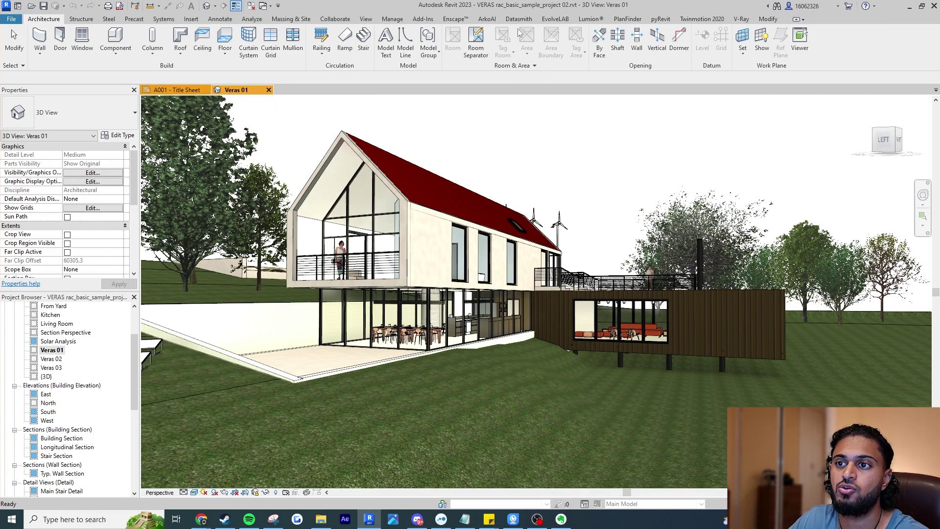
Start Veras AI in Revit for the Veras 01 view and set the render size to 1344 wide by 1280 high.
left_click(555, 20)
left_click(148, 46)
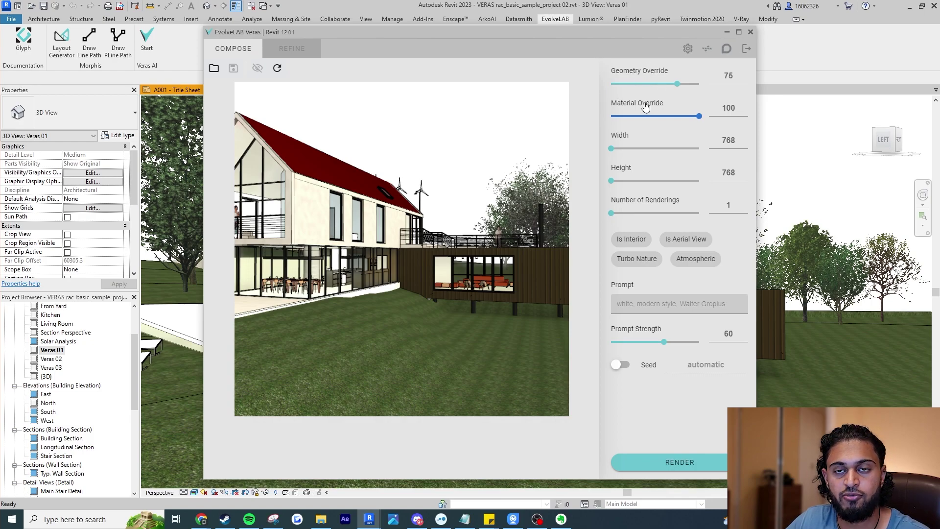
left_click_drag(612, 147, 638, 149)
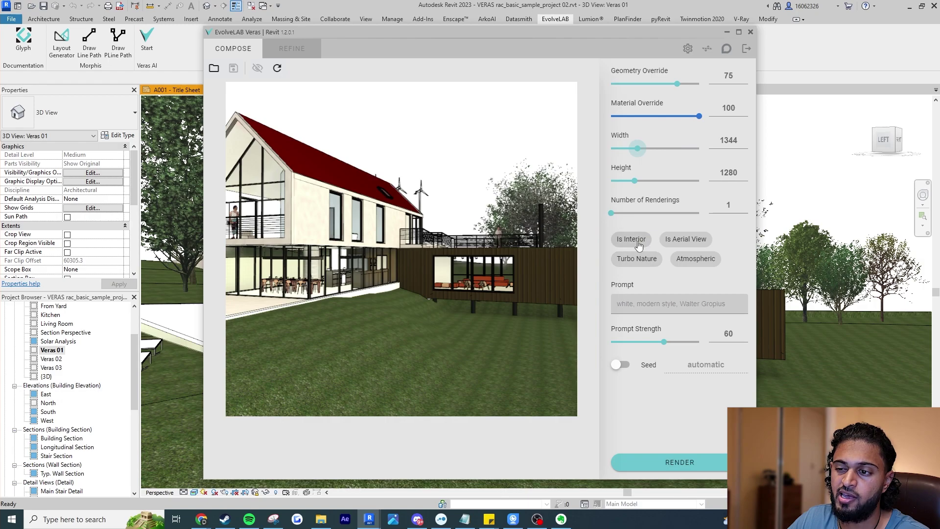
left_click(642, 262)
left_click(642, 262)
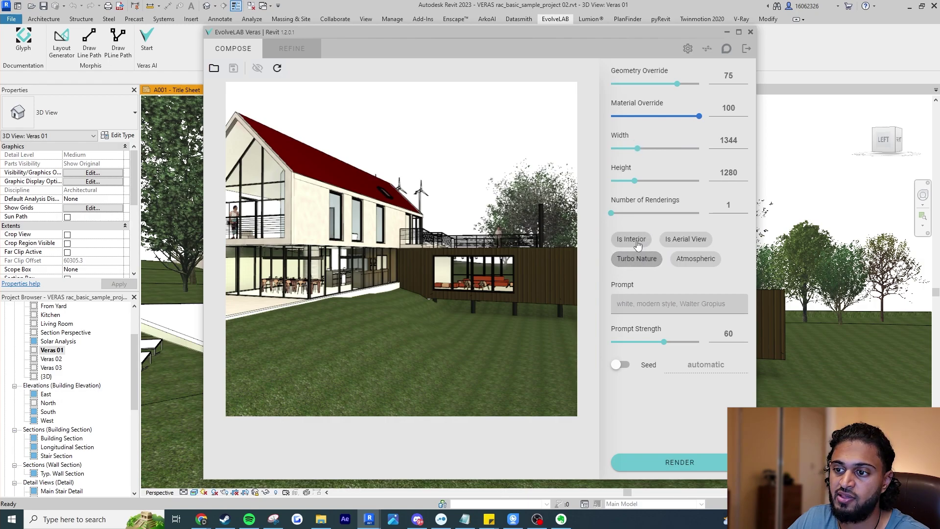
left_click(673, 304)
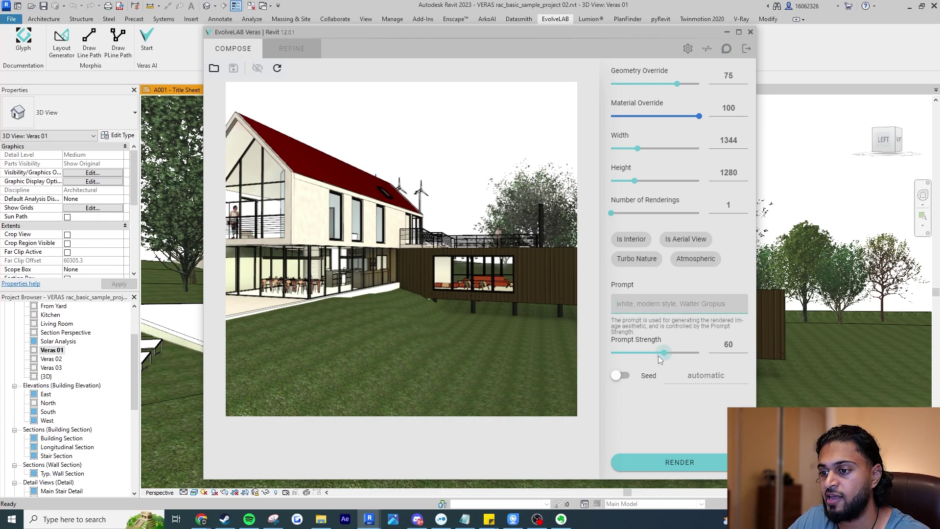
left_click(671, 410)
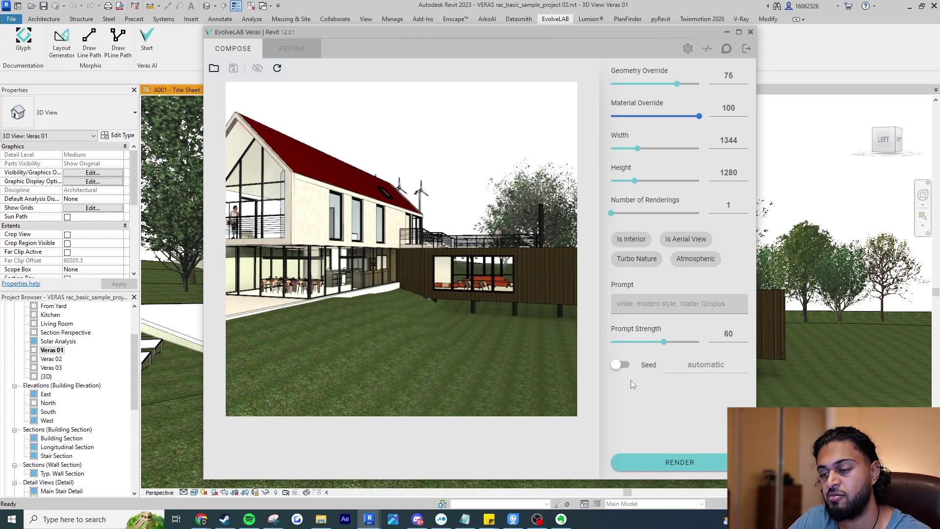
left_click(622, 364)
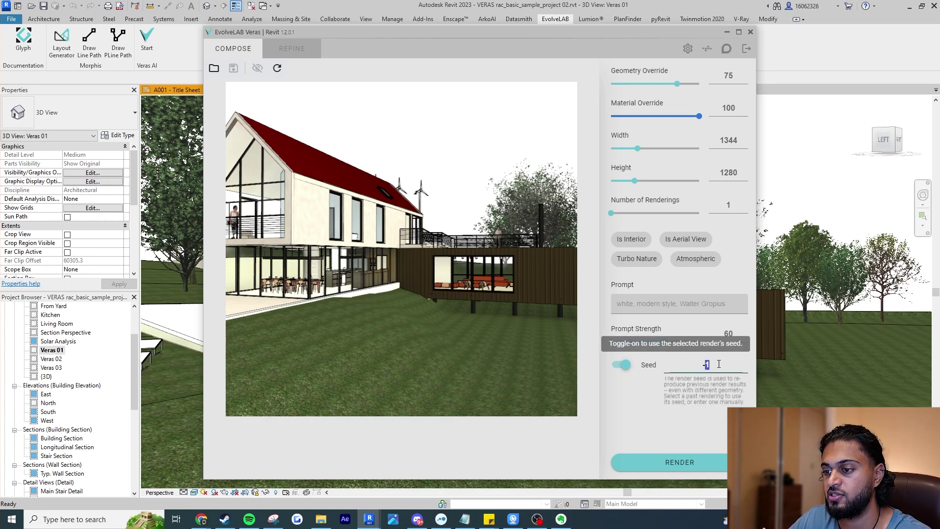
left_click(647, 368)
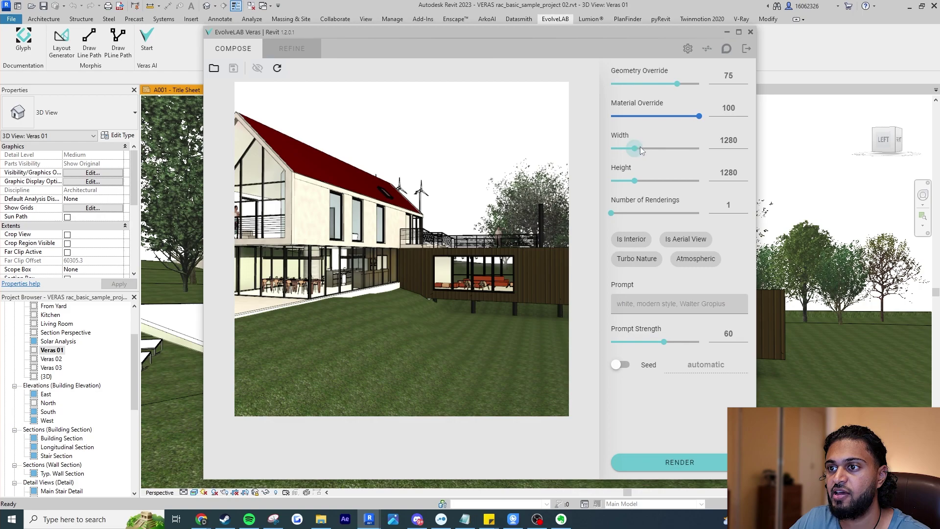
Render two images at width 1792 with the prompt "Modern Timber house with glazing, background winter forest garden, clear blue sky,".
left_click_drag(636, 149, 659, 152)
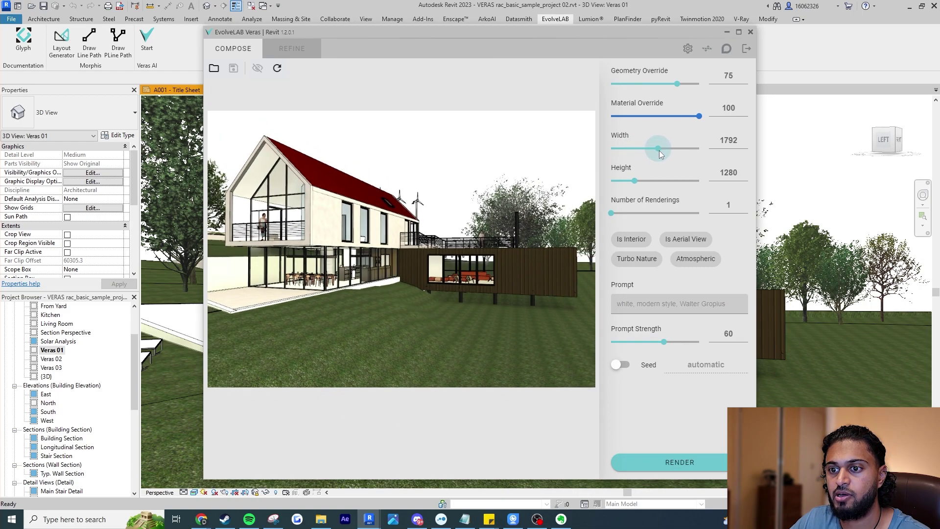
left_click(655, 307)
type("Modern Timber house with glazing, background winter forest garden, clear blue sky,")
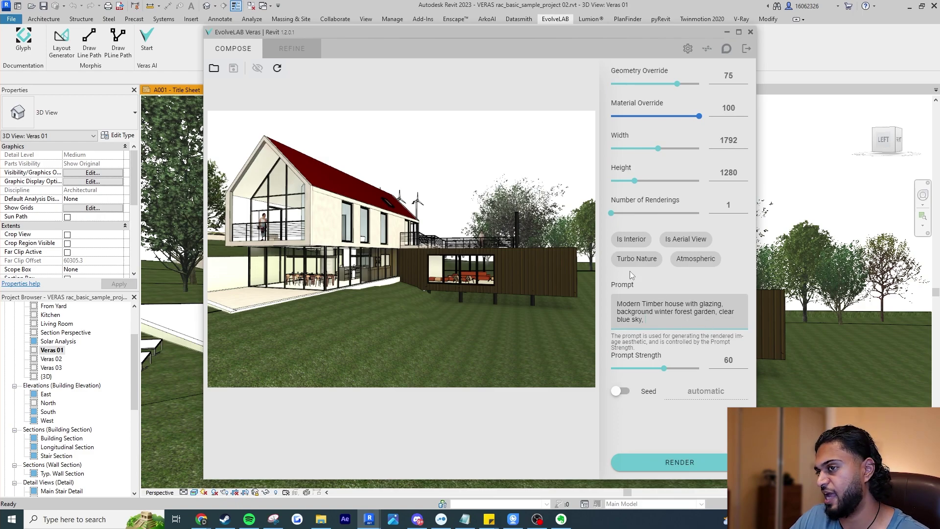
left_click_drag(612, 214, 639, 213)
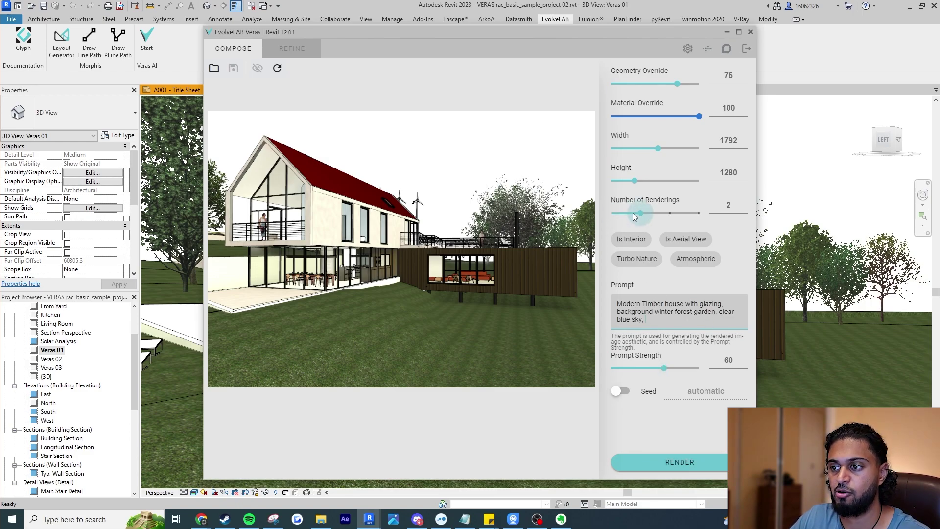
left_click(675, 460)
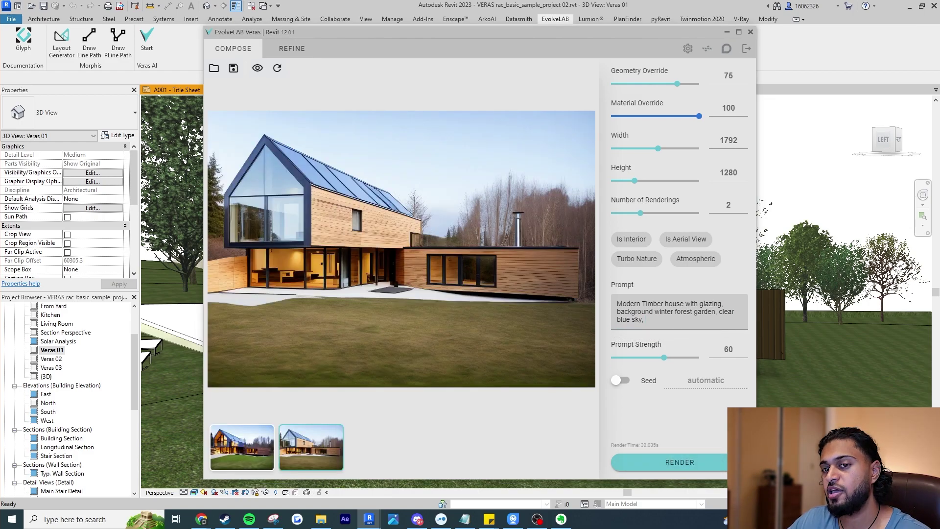
Compare the two generated timber house renderings with each other and with the original model view.
left_click(254, 448)
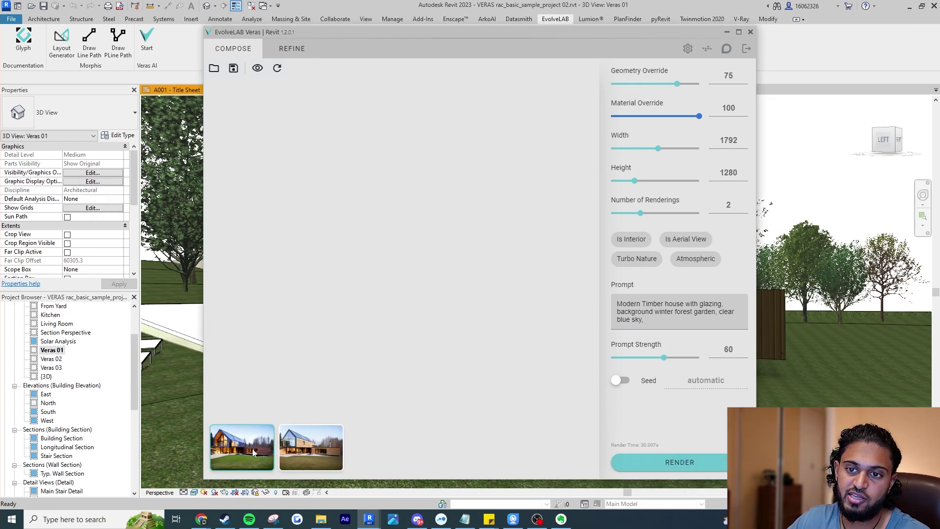
left_click(330, 450)
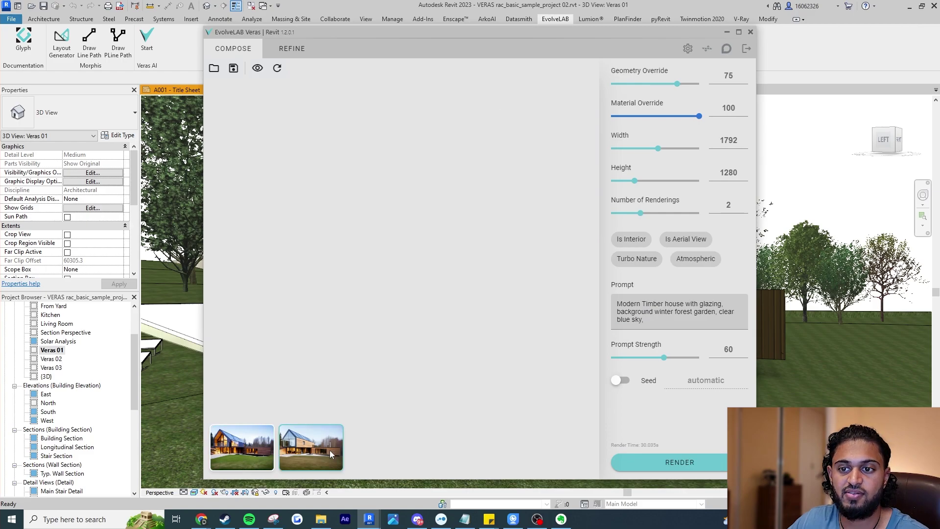
left_click(257, 69)
left_click(257, 69)
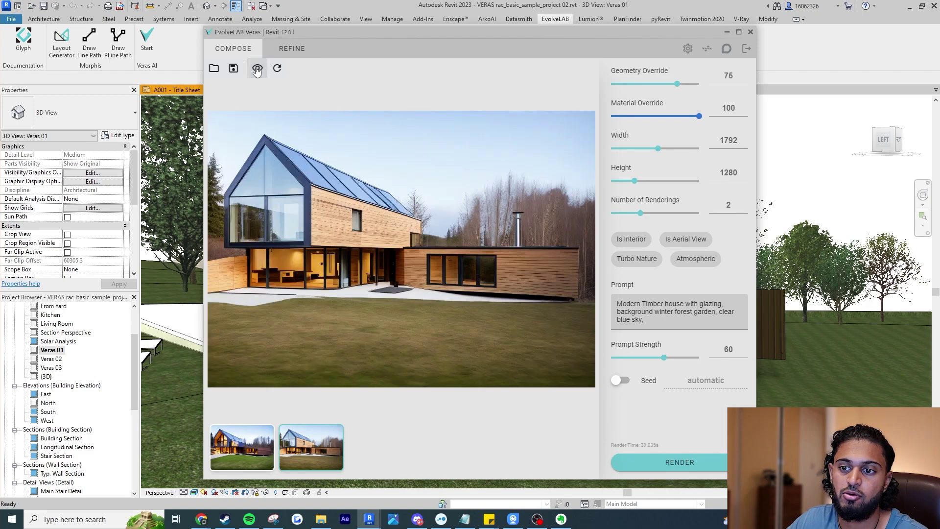
left_click(298, 452)
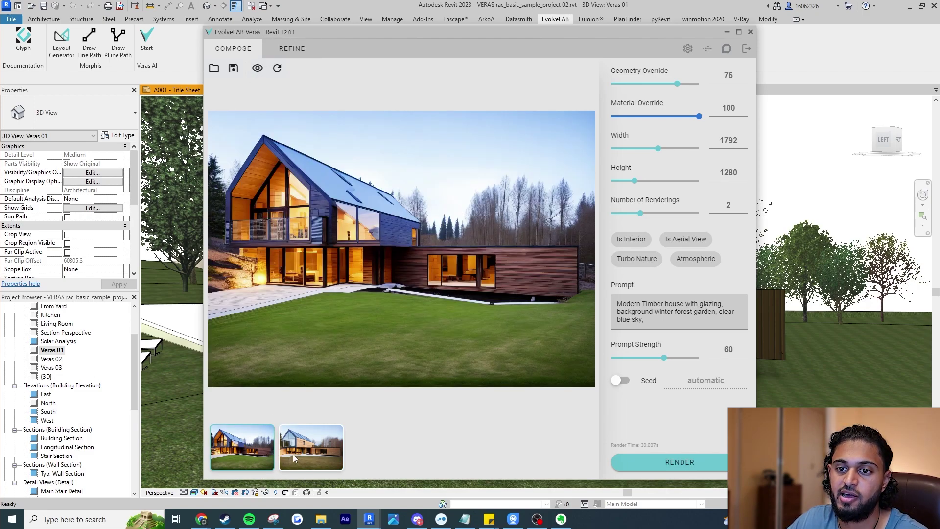
left_click(293, 454)
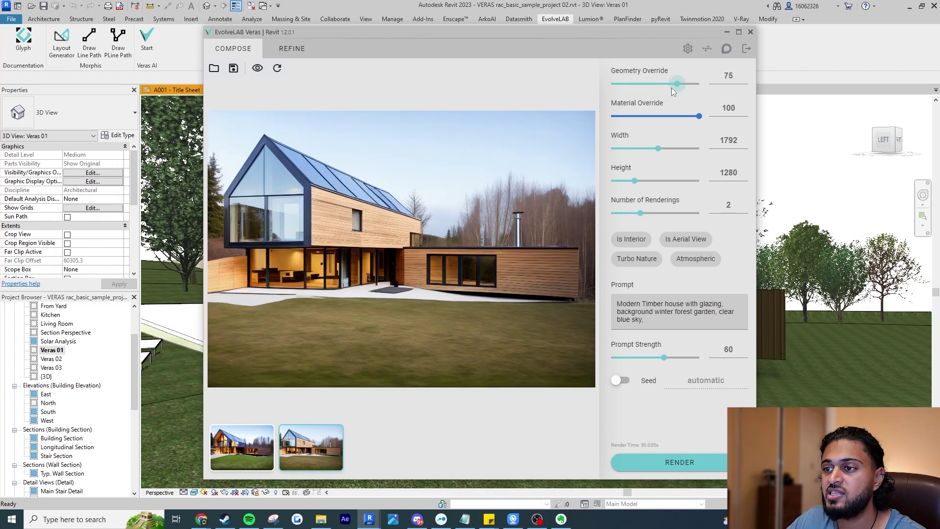
Lower Geometry Override to 15 and Material Override to 60, and render two new images.
left_click_drag(678, 84, 627, 82)
left_click_drag(698, 116, 663, 117)
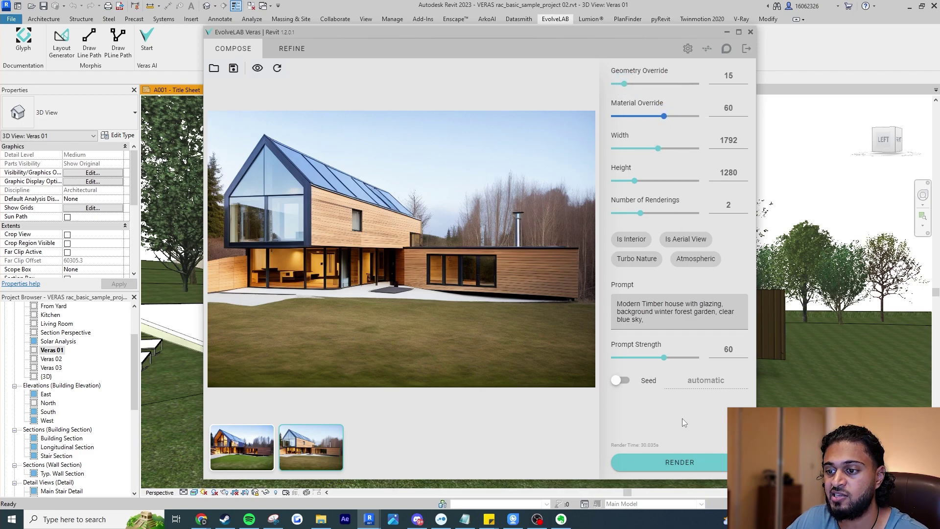
left_click(698, 467)
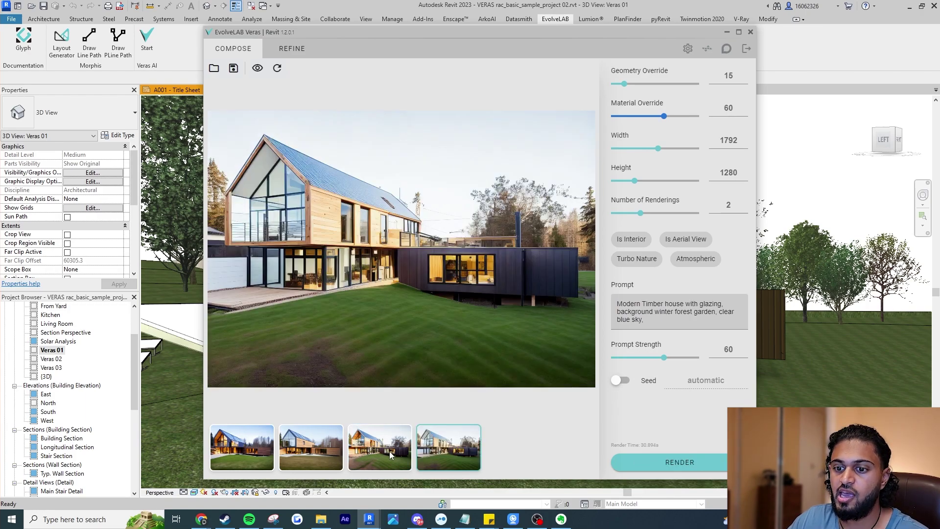
Compare the two renderings made with low overrides against the two earlier ones made with high overrides.
left_click(373, 451)
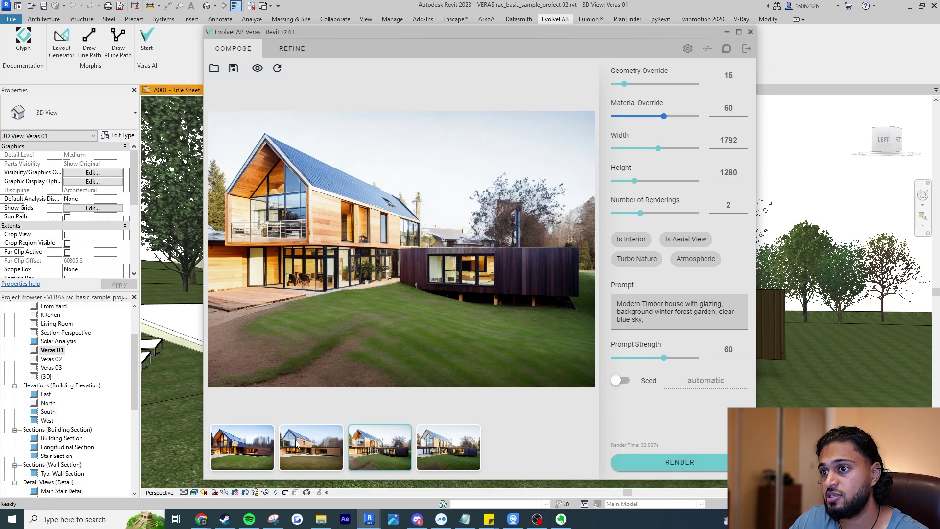
left_click(297, 443)
left_click(242, 445)
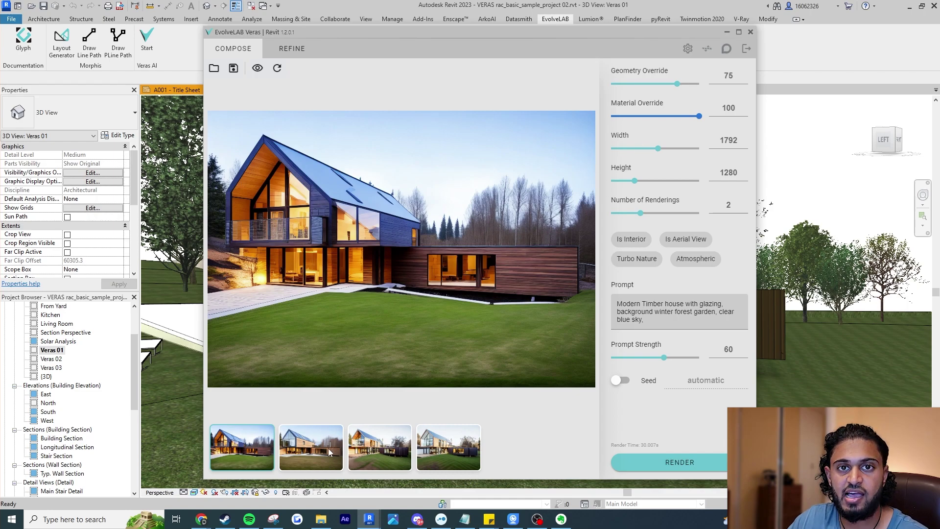
left_click(374, 447)
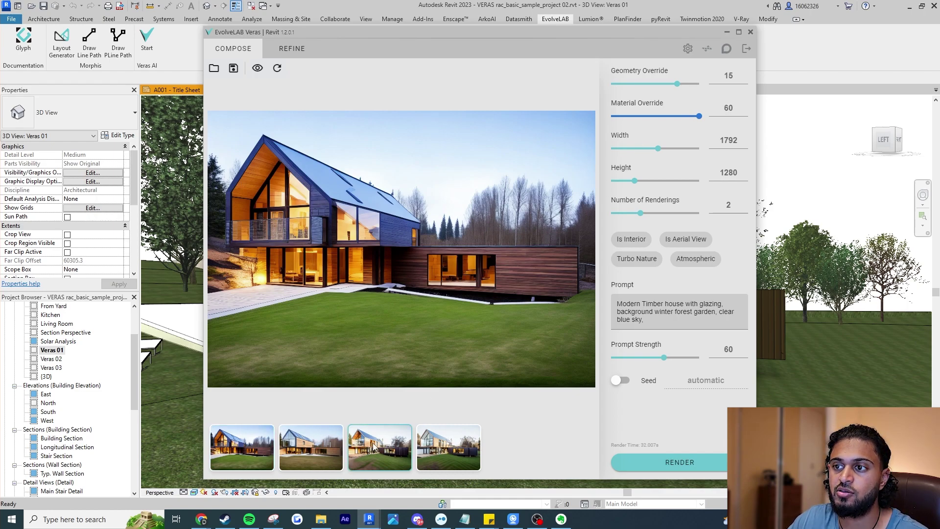
left_click(254, 445)
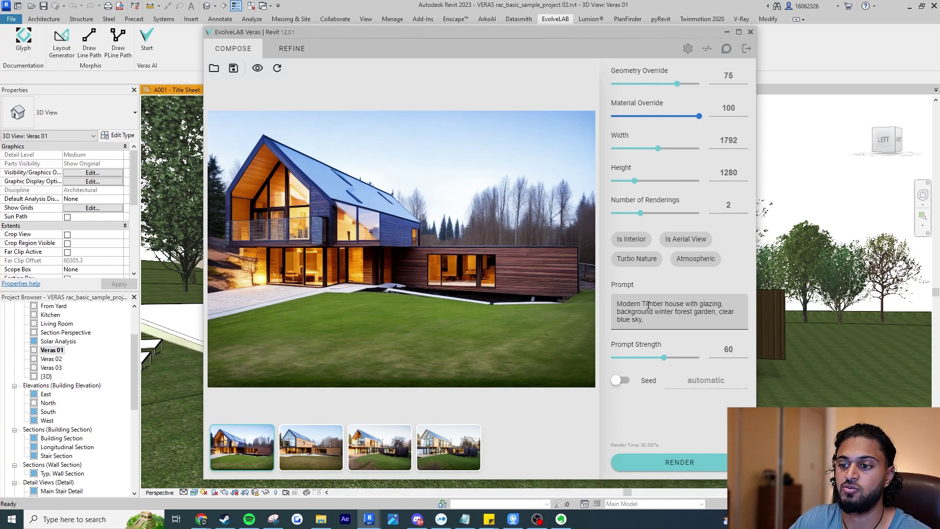
left_click(319, 448)
left_click(362, 457)
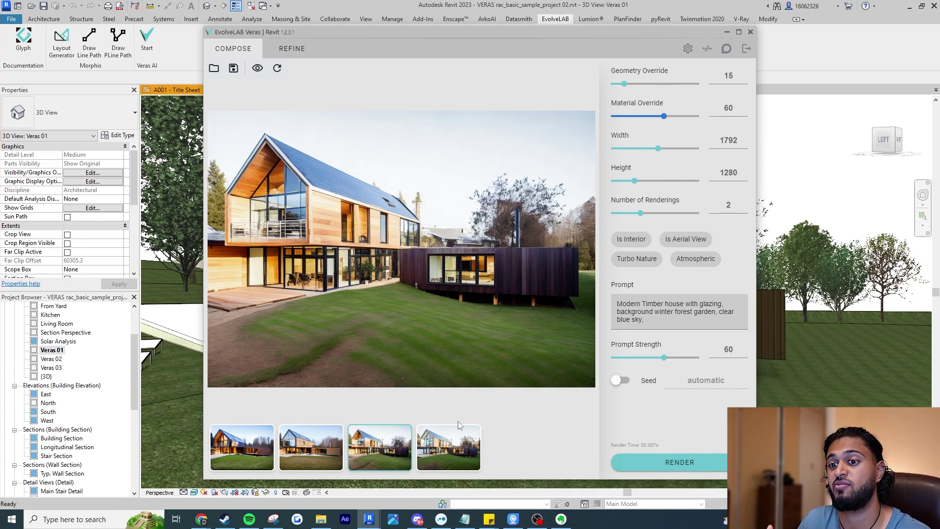
left_click(311, 446)
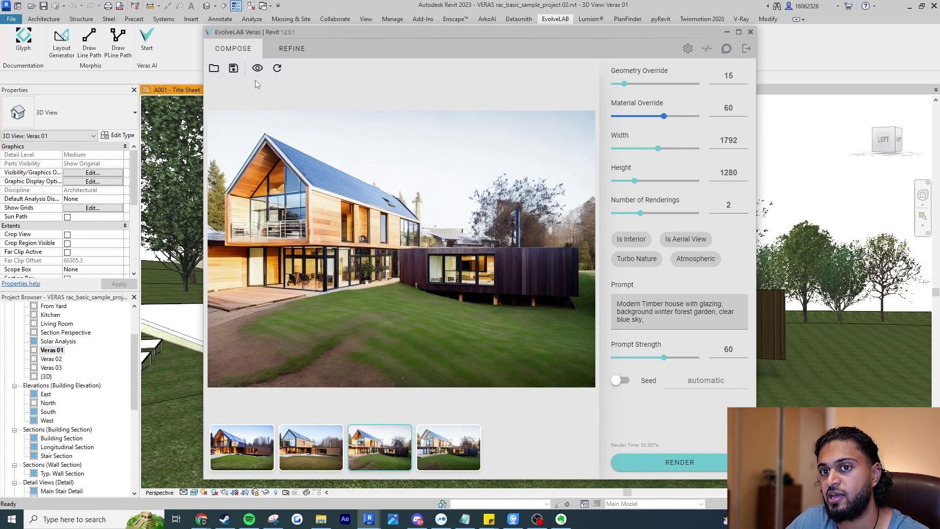
Check the third rendering against the original model view and compare it with the fourth rendering.
left_click(258, 68)
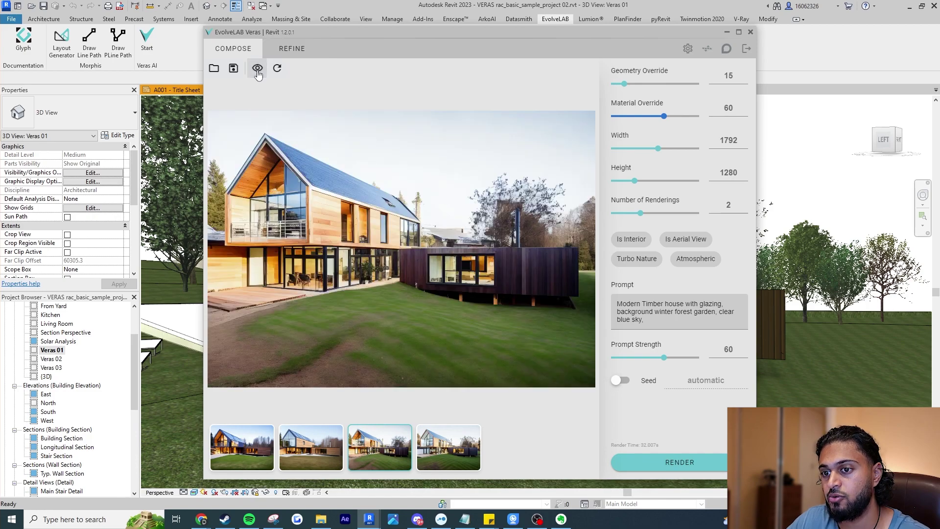
left_click(258, 69)
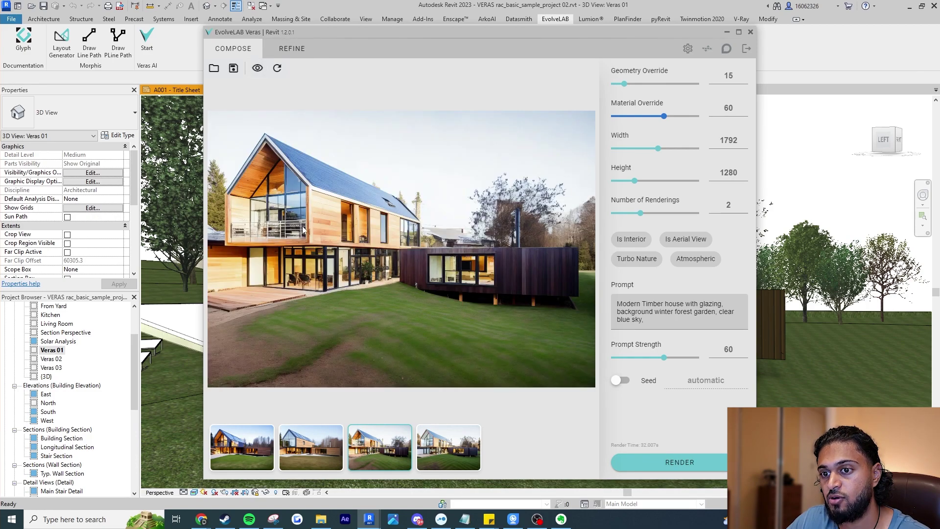
left_click(450, 434)
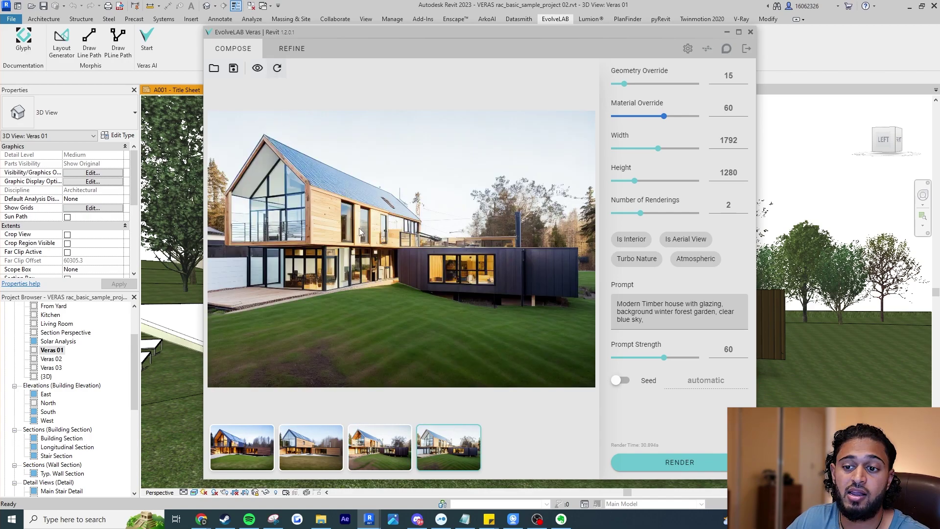
key("Left")
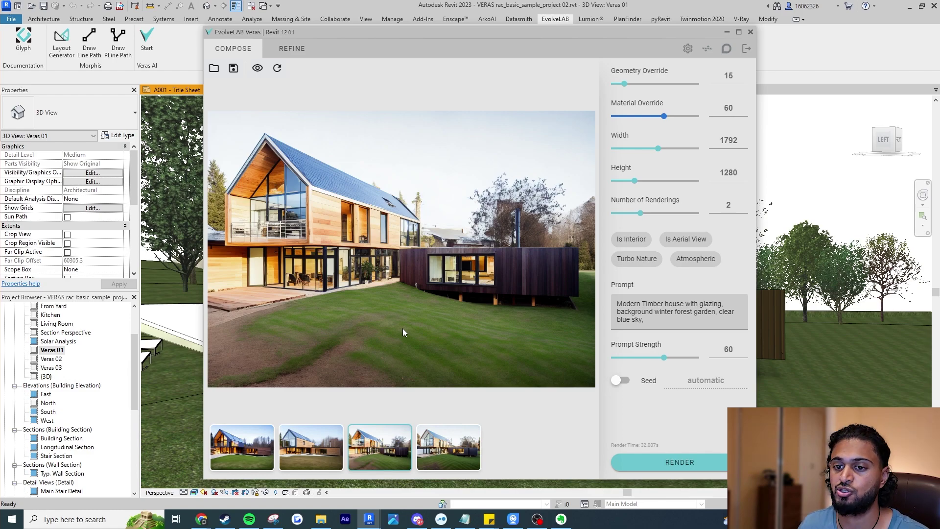
left_click(441, 445)
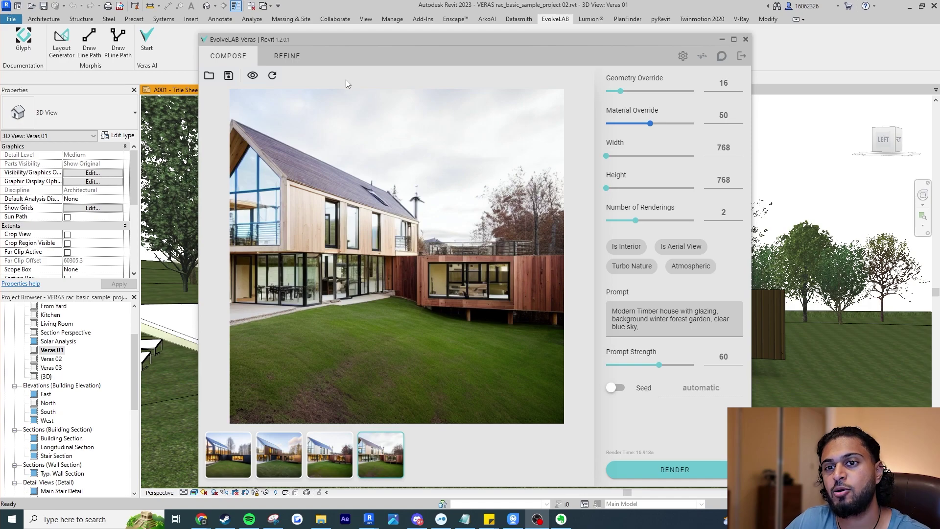
Open the fourth timber house rendering in Refine mode and cancel the stray selection line on the lawn.
left_click(294, 67)
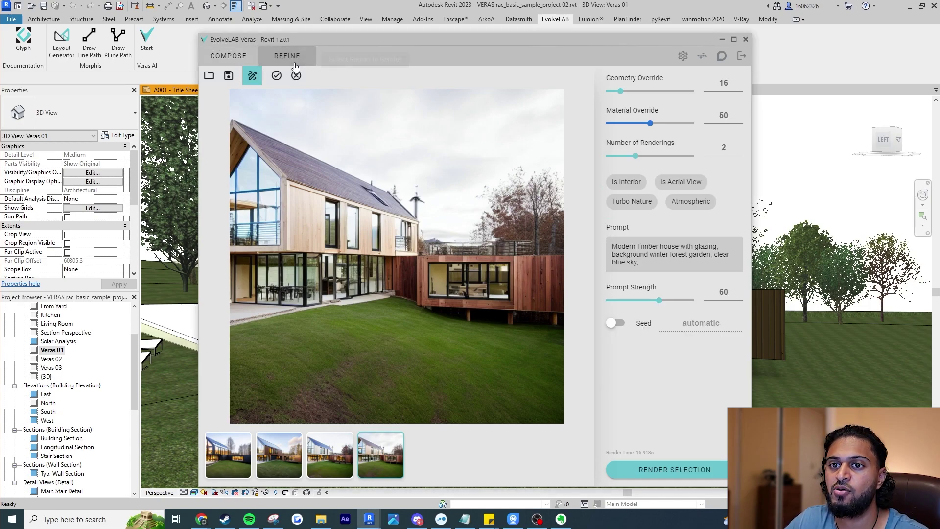
left_click(235, 55)
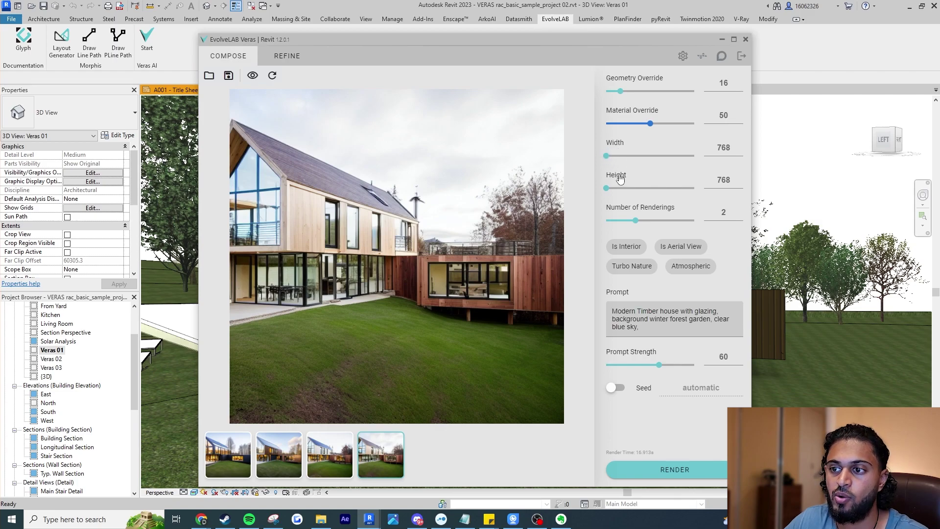
left_click(278, 56)
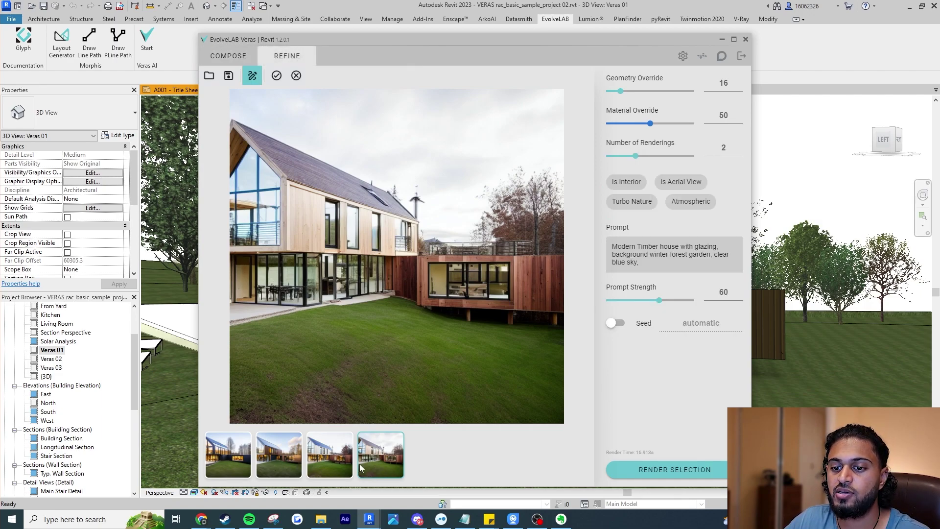
left_click(325, 458)
left_click(380, 460)
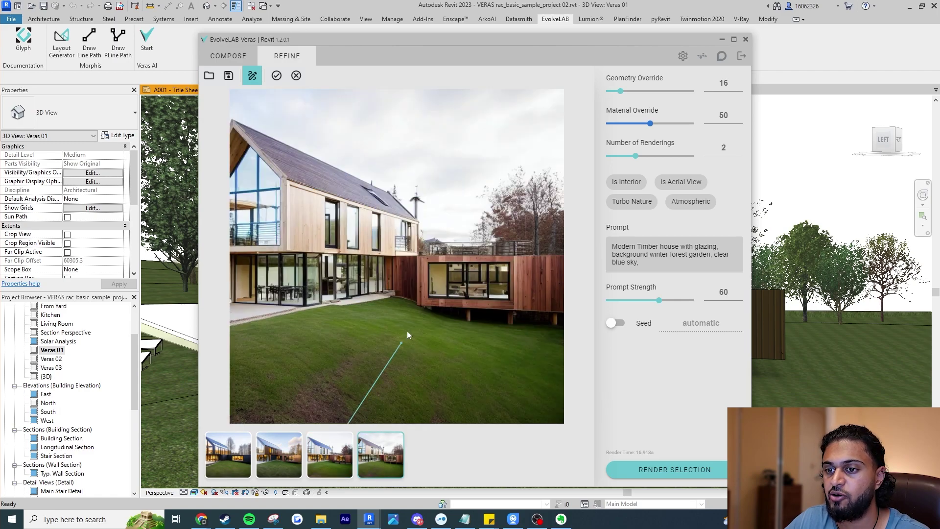
key("Escape")
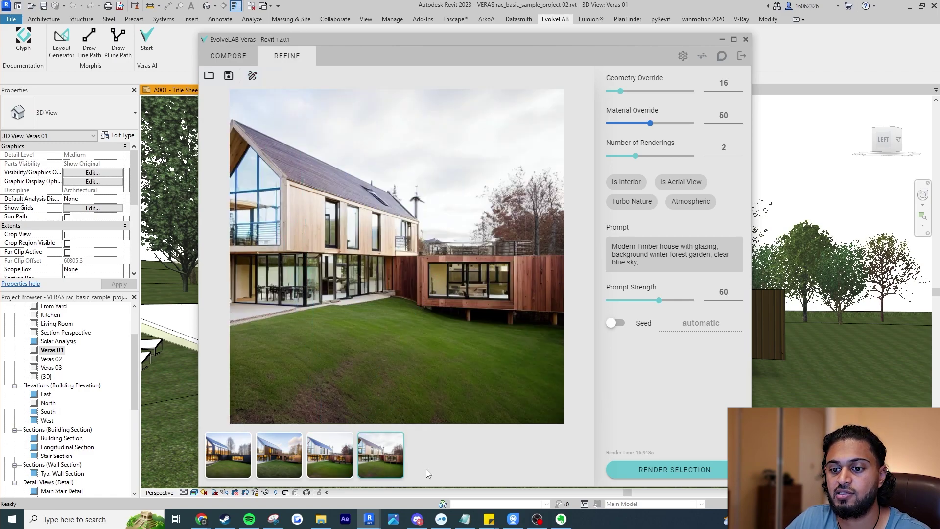
Try a straight-edged selection around the low timber wing, including its roof terrace railing, and clear it.
left_click(253, 77)
left_click(386, 309)
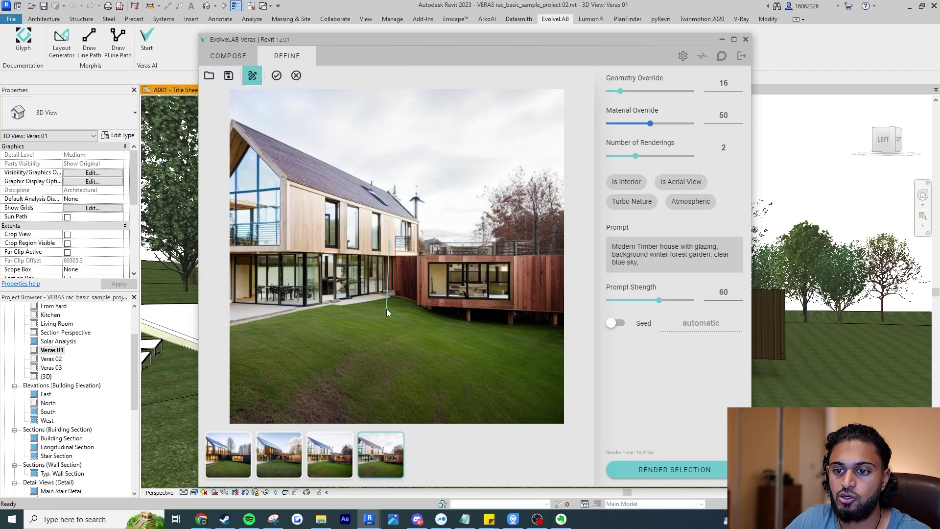
left_click(563, 333)
left_click(559, 241)
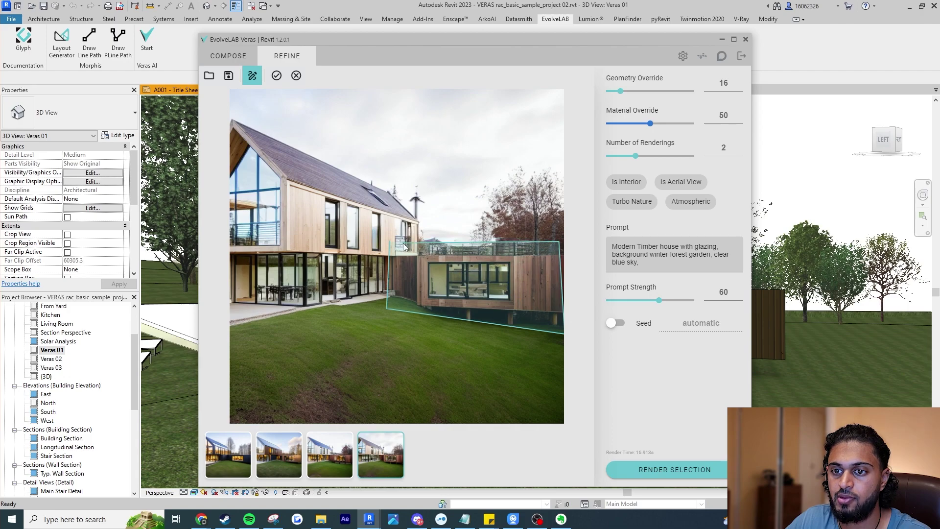
double_click(390, 240)
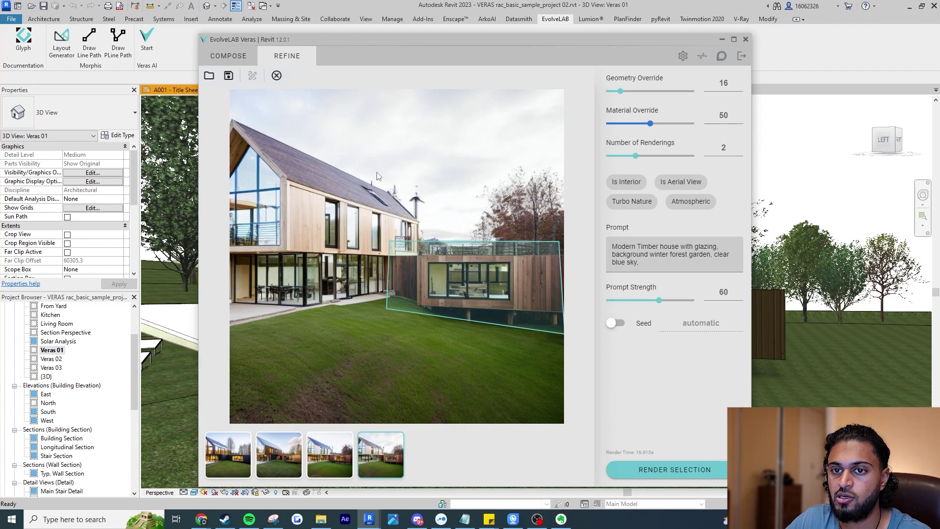
left_click(277, 76)
Outline the low timber wing with a freehand selection and render only that area with the prompt "Concrete cladding with windows".
left_click(252, 76)
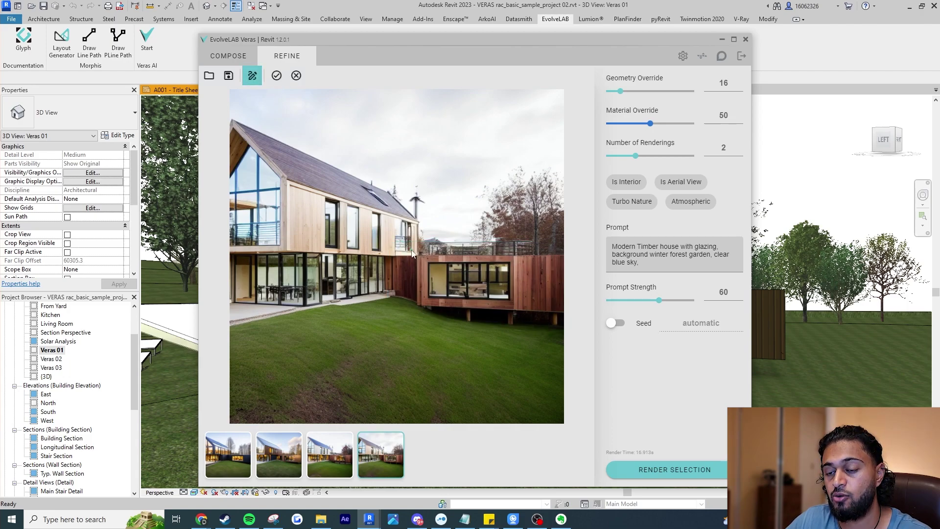
mouse_move(389, 290)
left_mouse_down()
mouse_move(431, 322)
mouse_move(549, 337)
mouse_move(568, 325)
mouse_move(565, 245)
mouse_move(393, 241)
left_mouse_up()
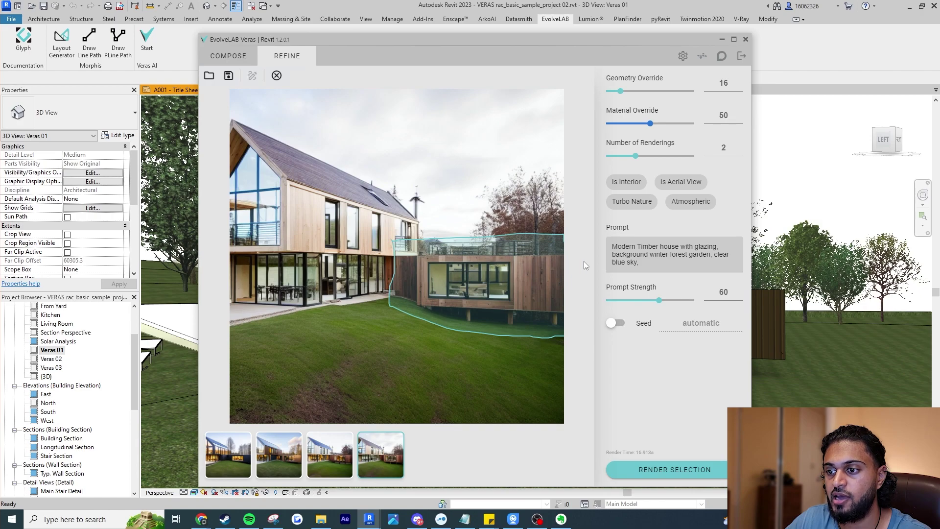
left_click(685, 266)
key("ctrl+a")
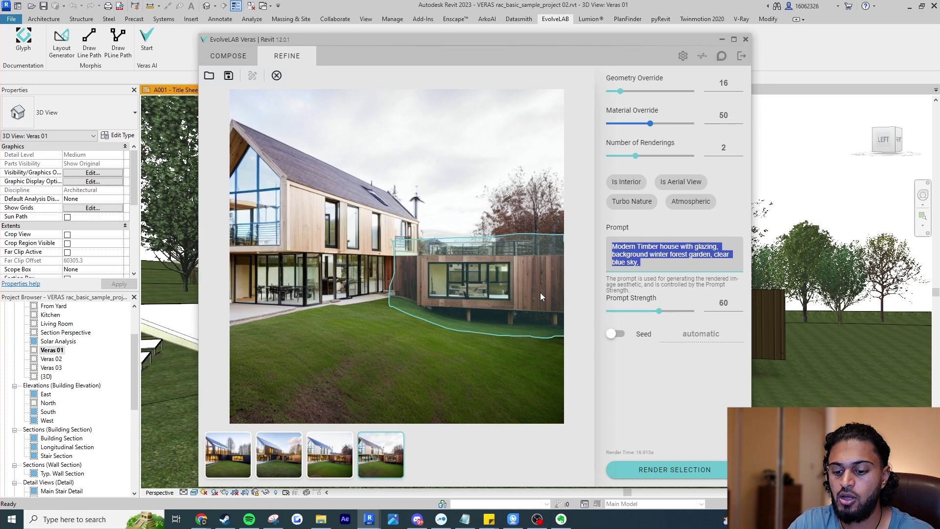
type("Concret")
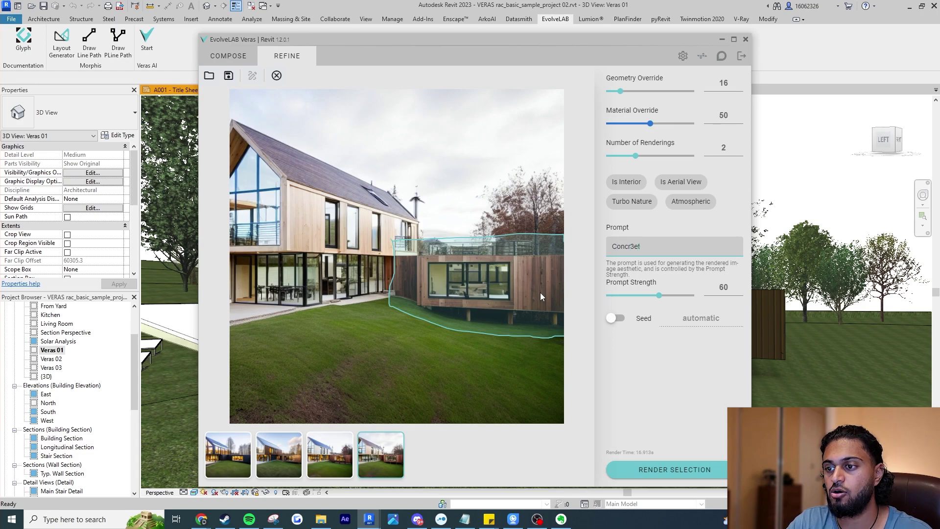
type("e claddin")
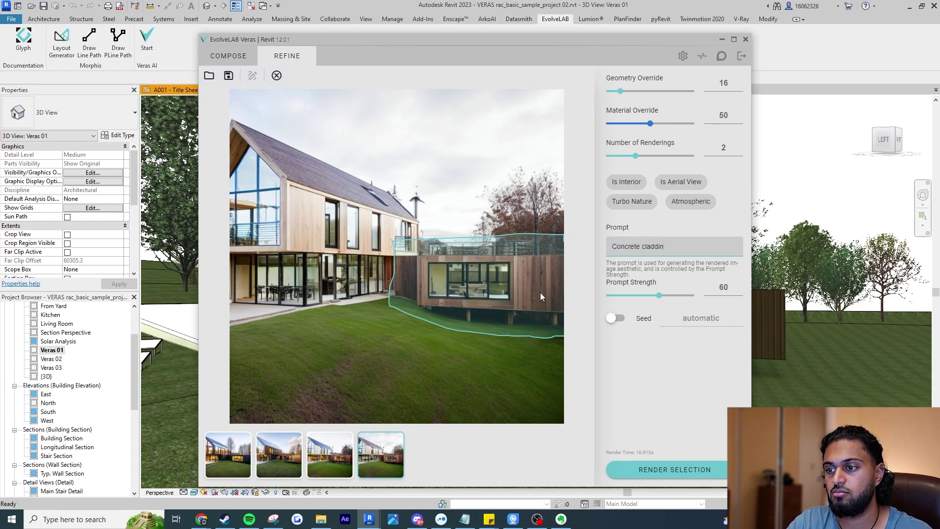
type("g with windows")
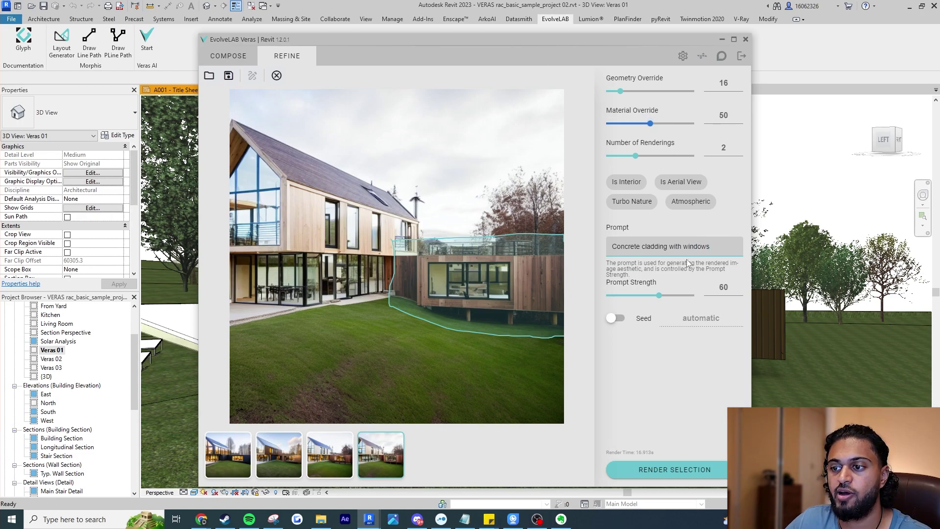
left_click(677, 475)
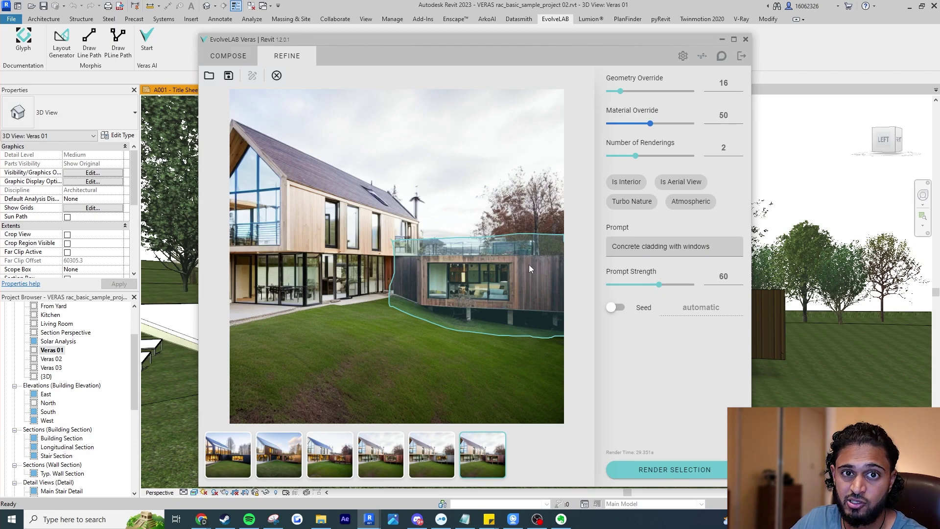
Clear the selection outline and compare the first refined concrete-clad rendering with the timber rendering it came from.
left_click(433, 454)
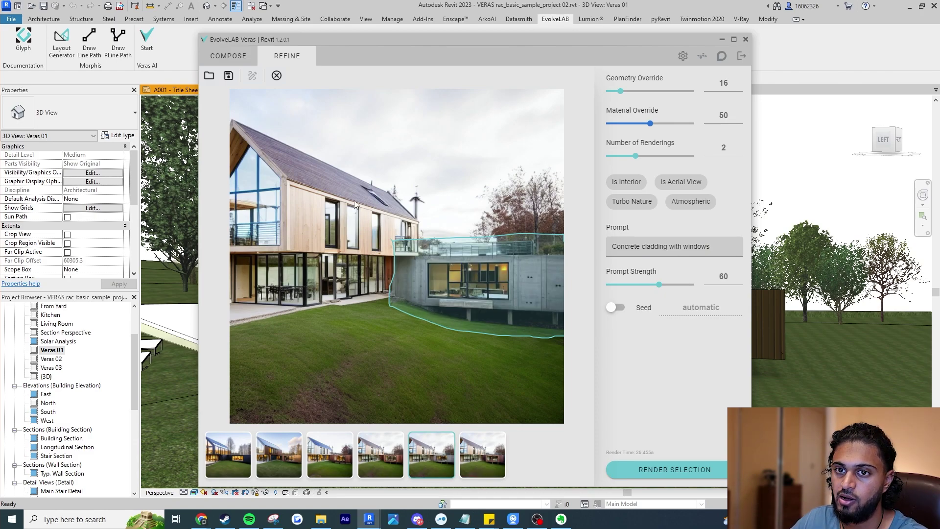
left_click(276, 76)
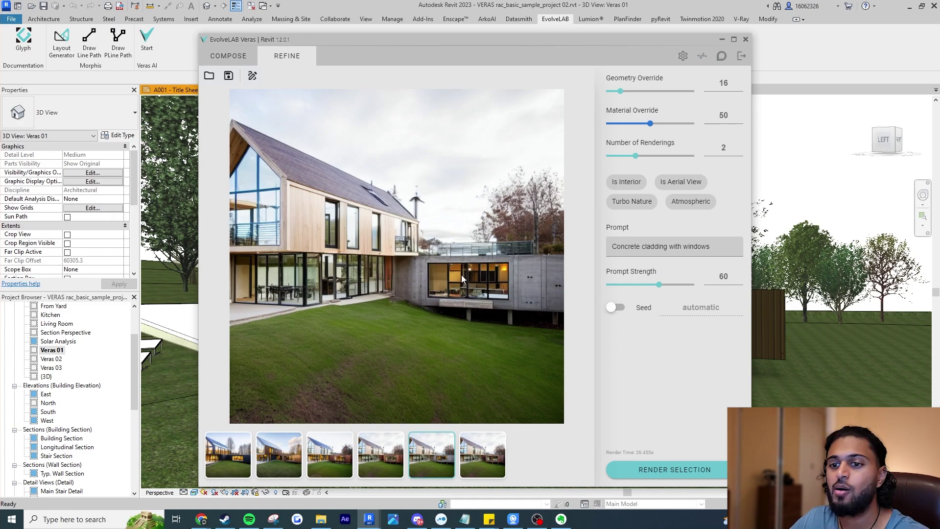
left_click(380, 449)
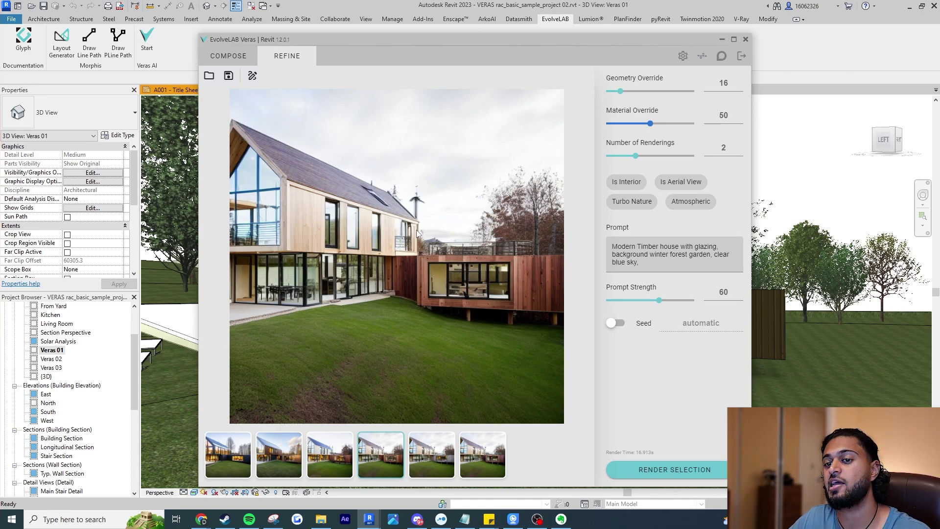
left_click(435, 455)
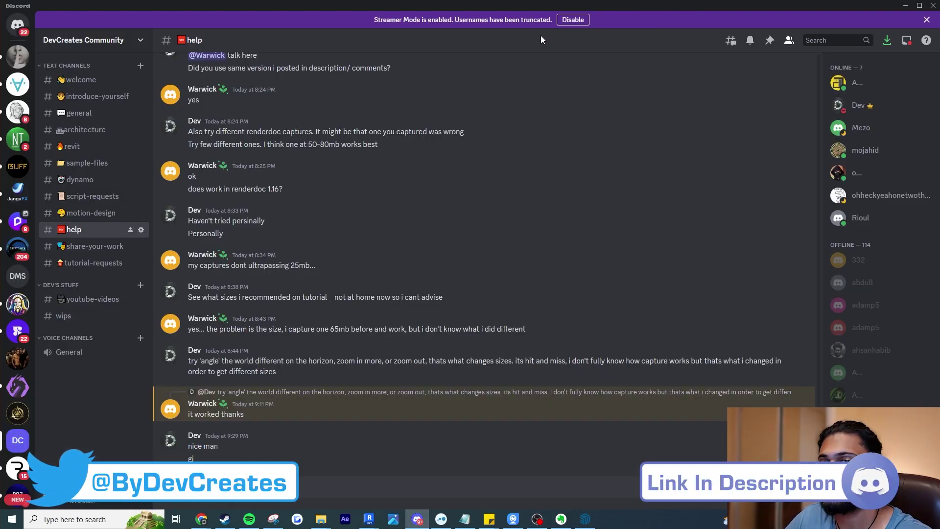
Browse the messages in the general channel of the DevCreates Community Discord server.
left_click(79, 113)
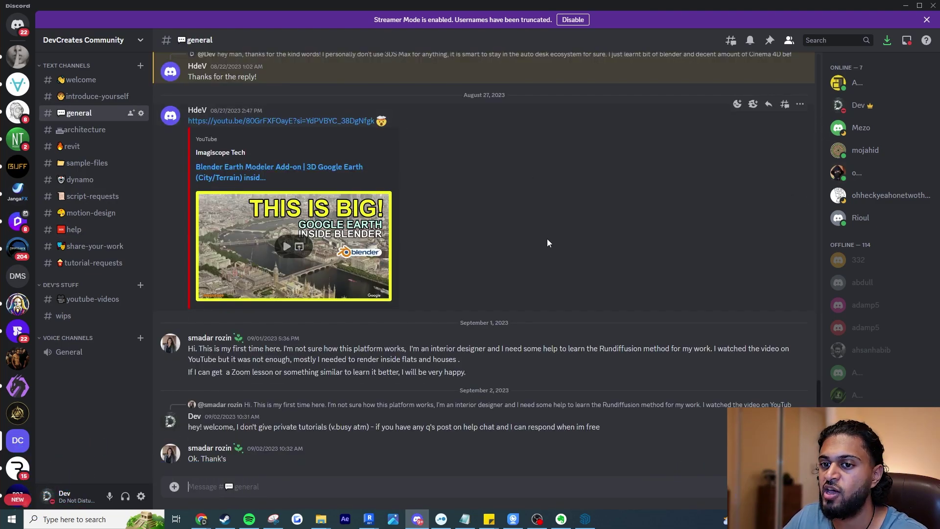
scroll(549, 238, "up", 4)
scroll(551, 245, "down", 5)
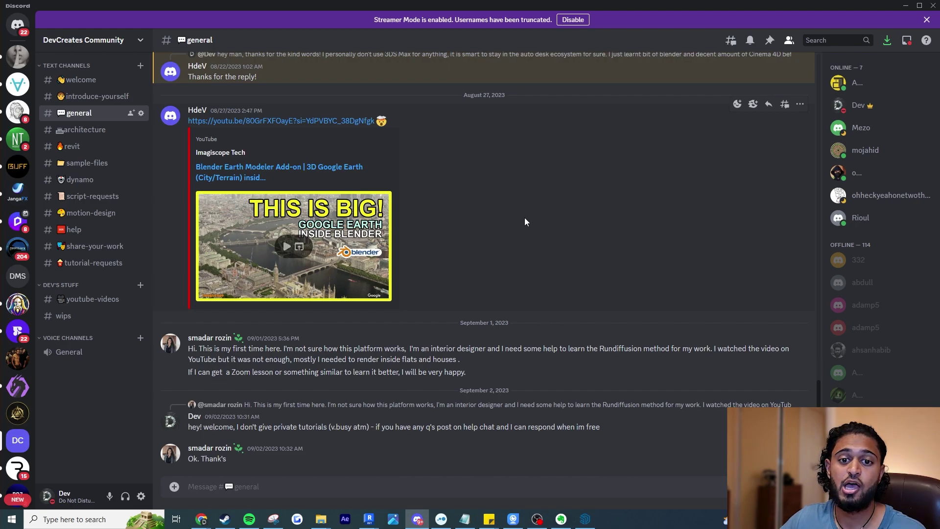
left_click(125, 226)
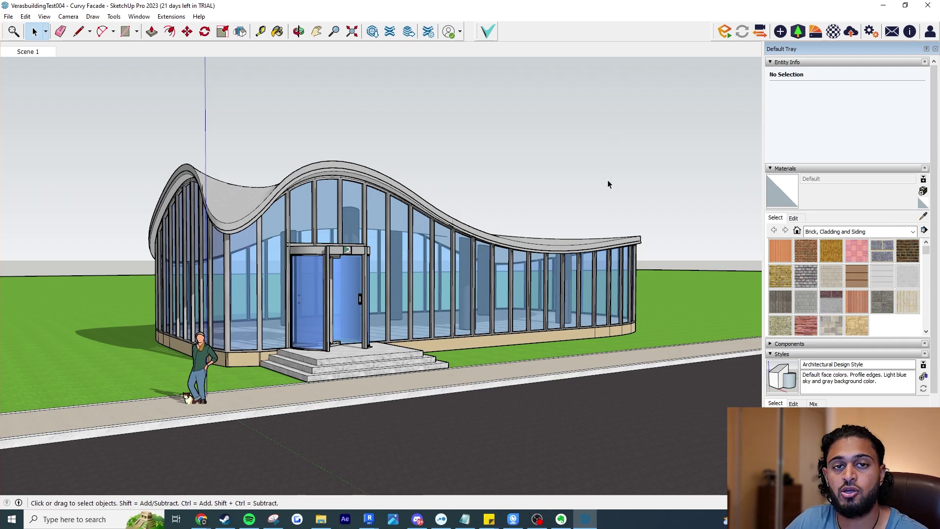
Start Veras on the curvy facade model in SketchUp and set Geometry Override to 15 and Material Override to 60.
left_click(488, 31)
left_click_drag(443, 66, 563, 51)
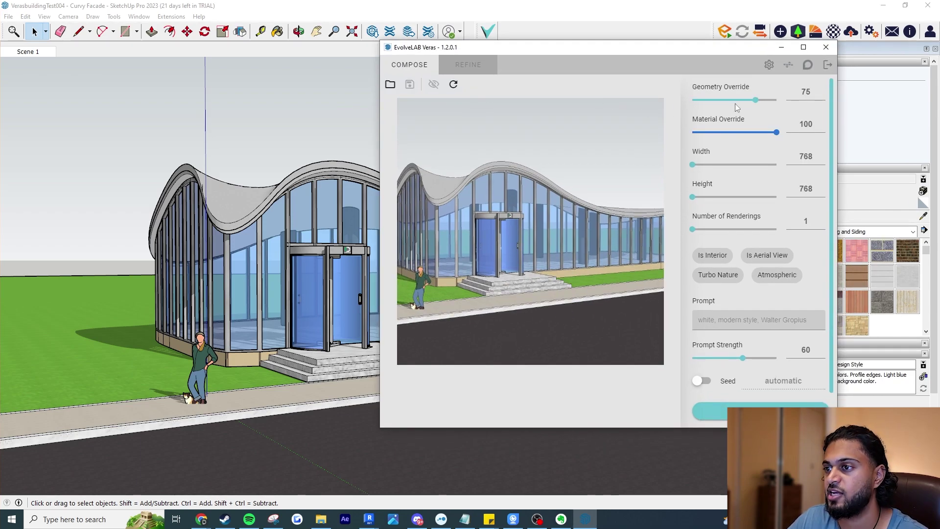
left_click_drag(748, 100, 705, 101)
left_click_drag(777, 132, 740, 137)
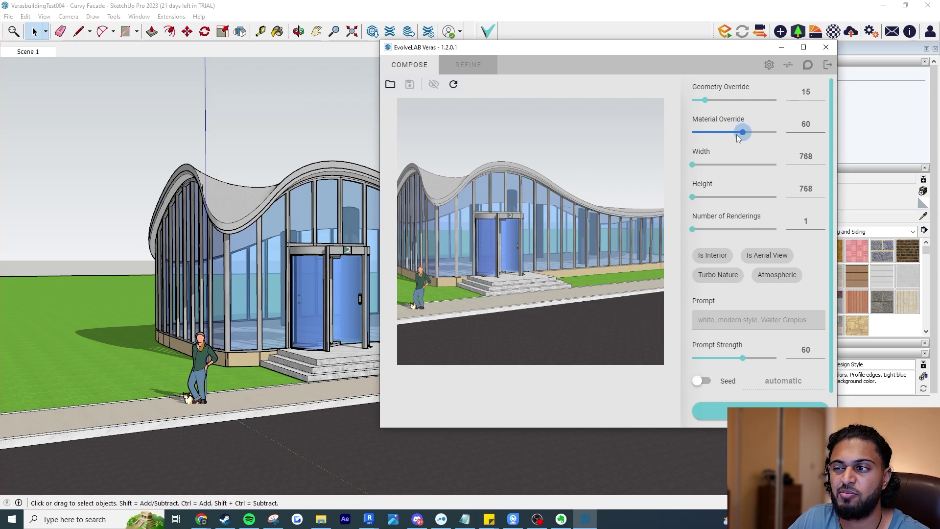
Enter prompt "Render of cafe with glass curtain wall facade, black steel frame mullions, curved roof in black metal, sunny afternoon, background field of green grass with trees".
mouse_move(737, 316)
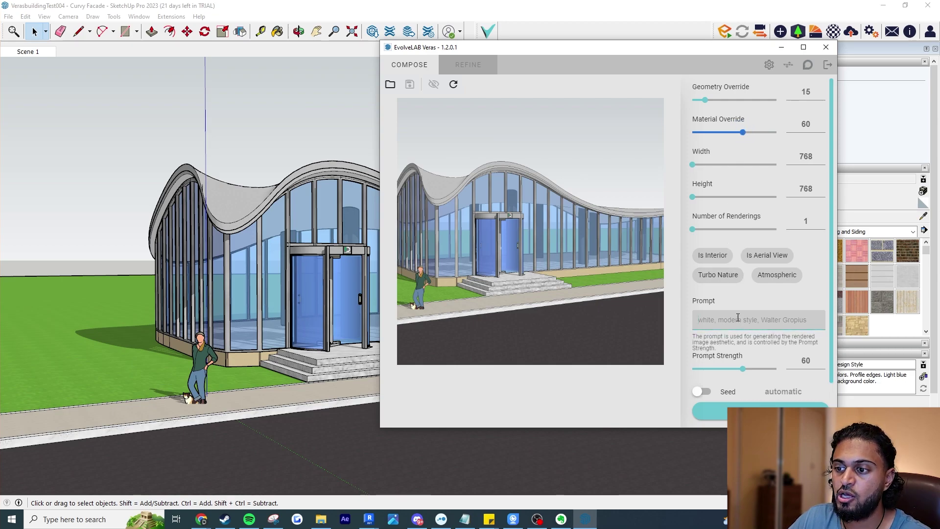
type("Render of cafe with glass curtain wall facade, black steel frame mullions, curved roof in black metal, sunny afternoon, background field of green grass with trees")
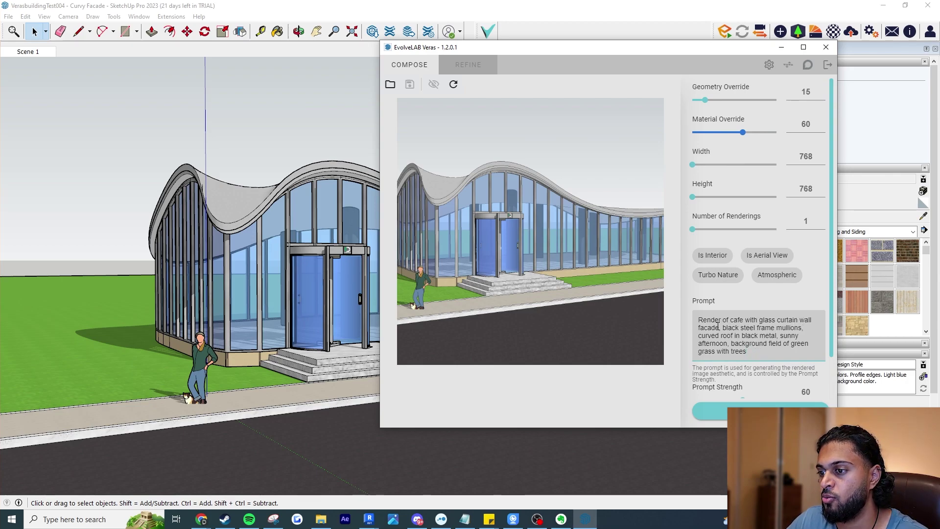
left_click_drag(723, 328, 774, 345)
left_click(782, 351)
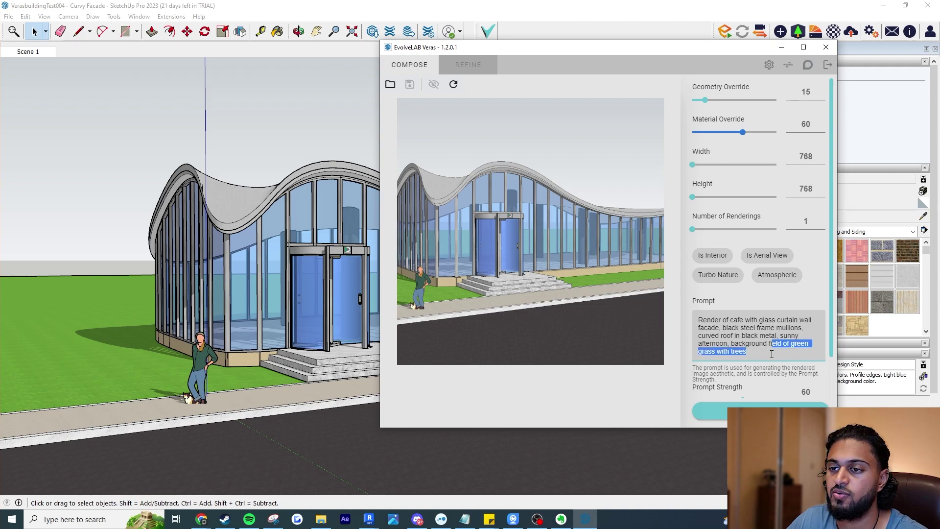
left_click(772, 351)
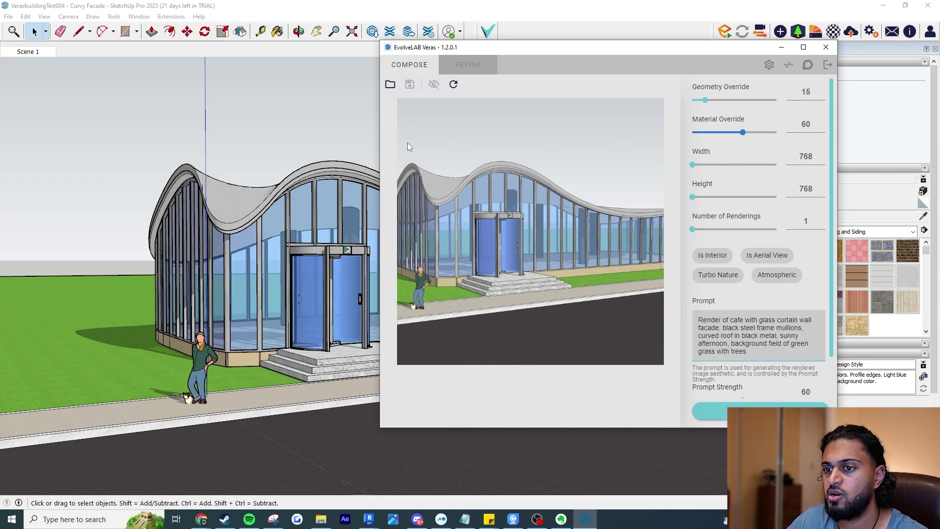
Set the image size to 960 by 768 and Number of Renderings to 2, enable Turbo Nature, and render the cafe.
left_click_drag(695, 166, 701, 192)
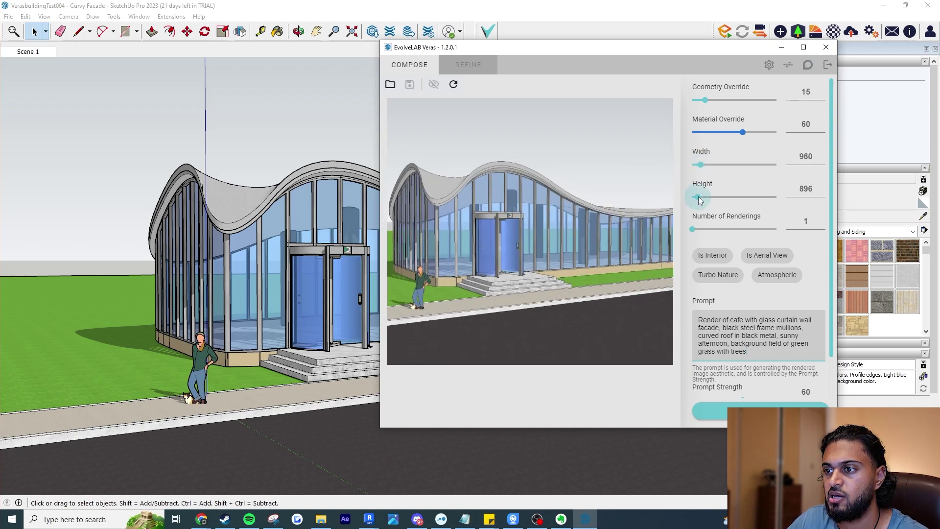
left_click_drag(692, 229, 723, 231)
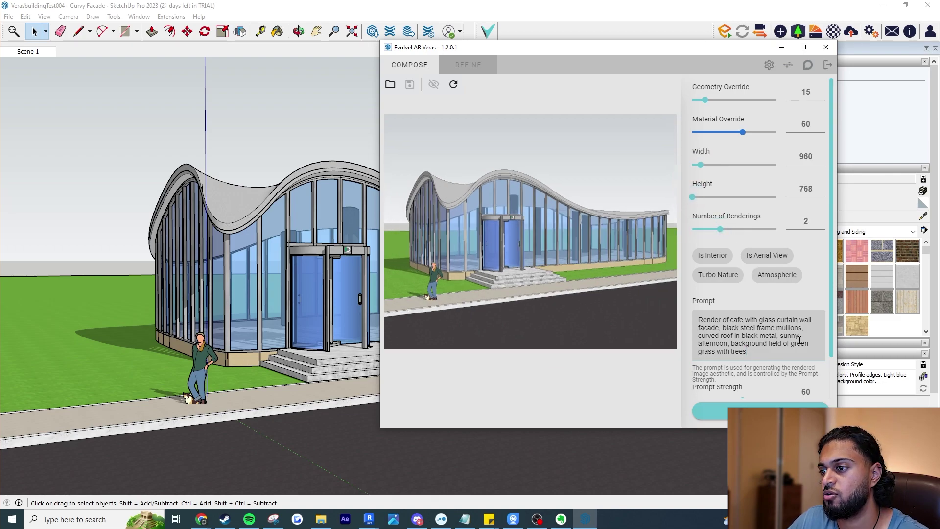
left_click(737, 276)
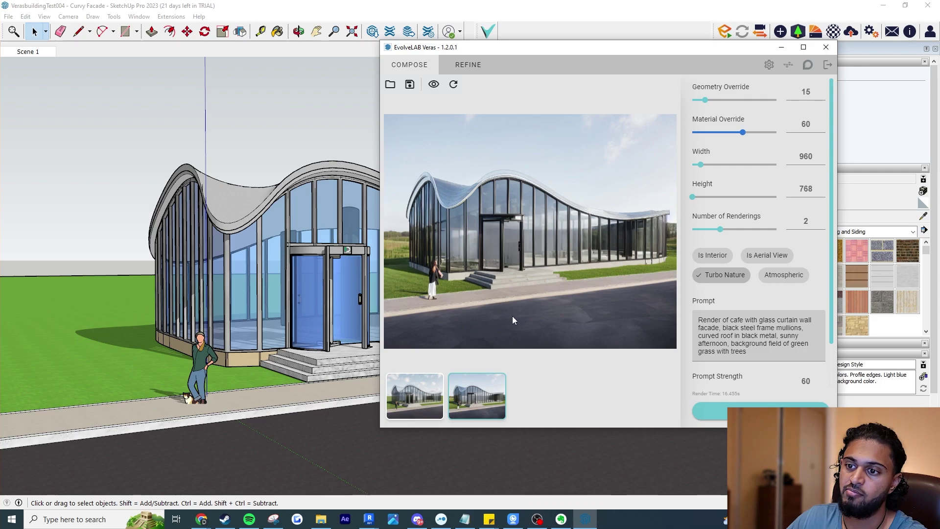
Compare the first cafe rendering repeatedly against the original SketchUp model view.
left_click(426, 396)
left_click(433, 85)
left_click(433, 85)
left_click(433, 86)
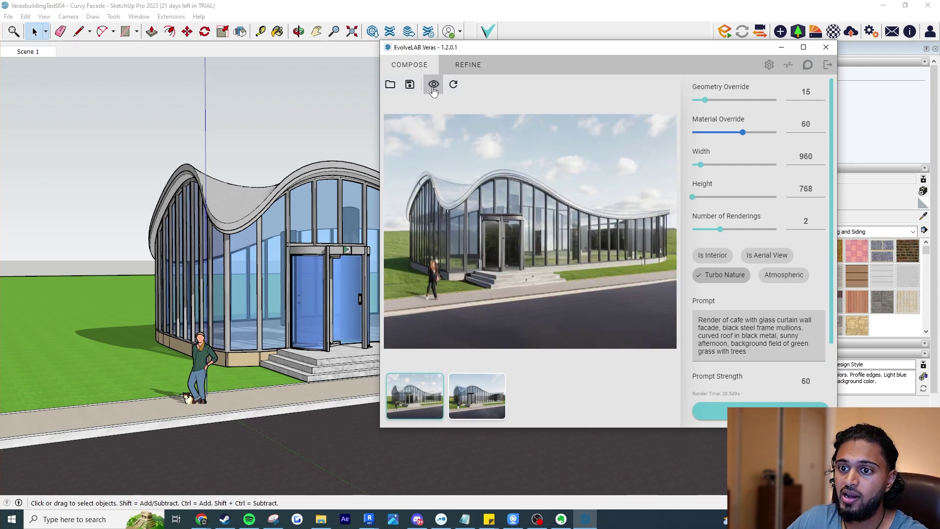
left_click(434, 86)
left_click(433, 86)
left_click(433, 85)
left_click(434, 86)
left_click(433, 85)
left_click(434, 85)
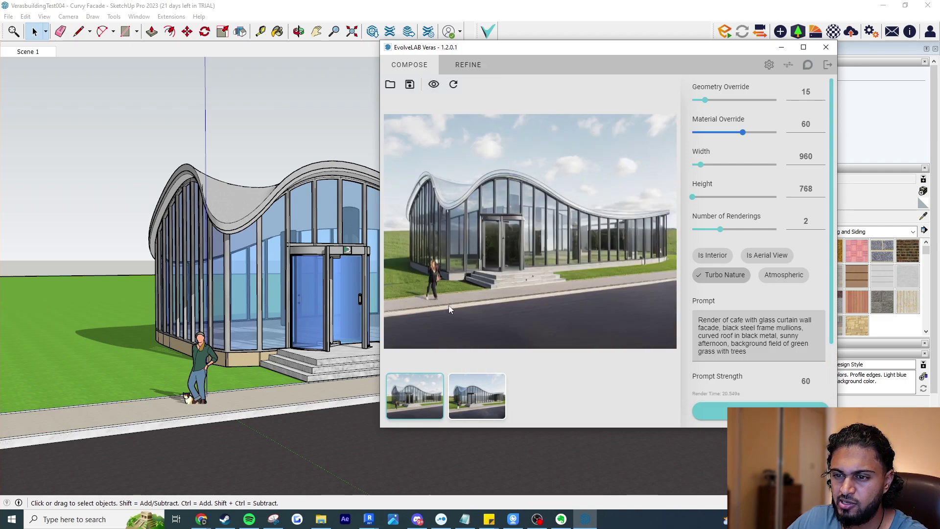
left_click(434, 86)
left_click(433, 86)
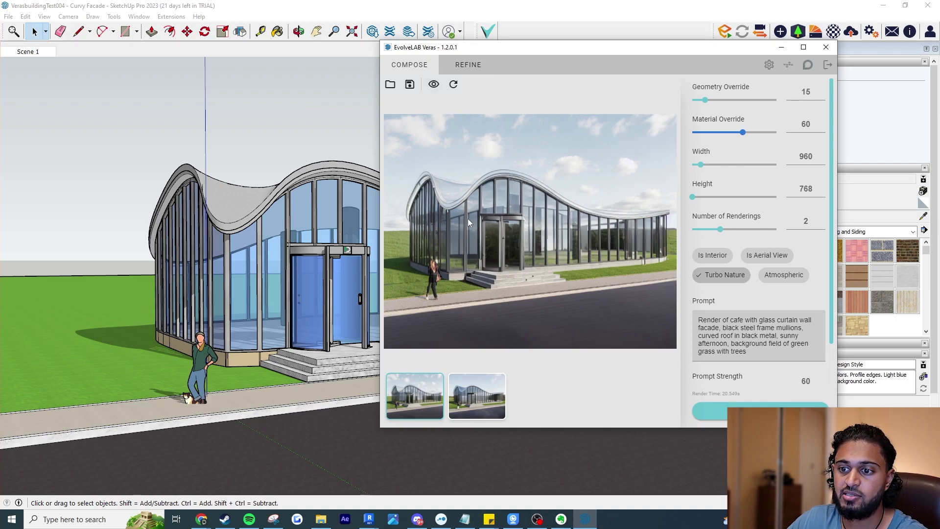
left_click(433, 84)
left_click(433, 84)
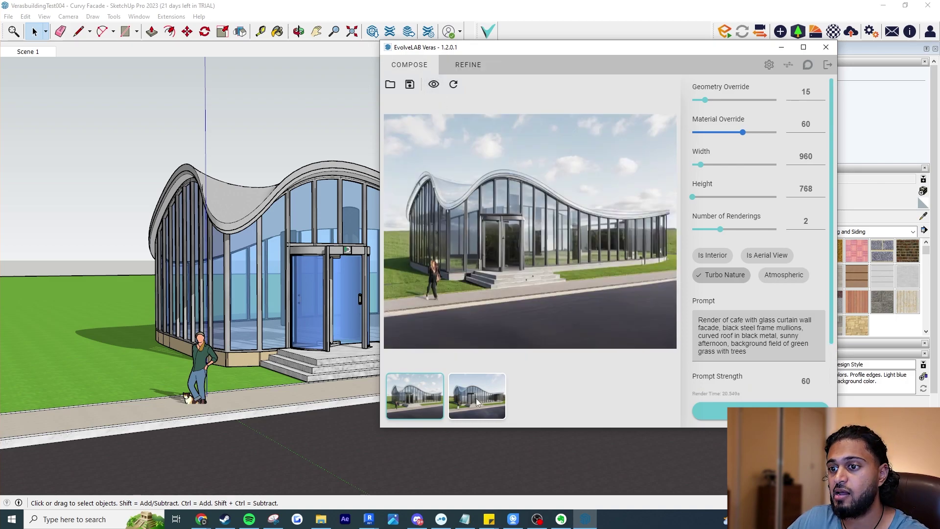
Compare the second cafe rendering against the original SketchUp model view.
left_click(476, 398)
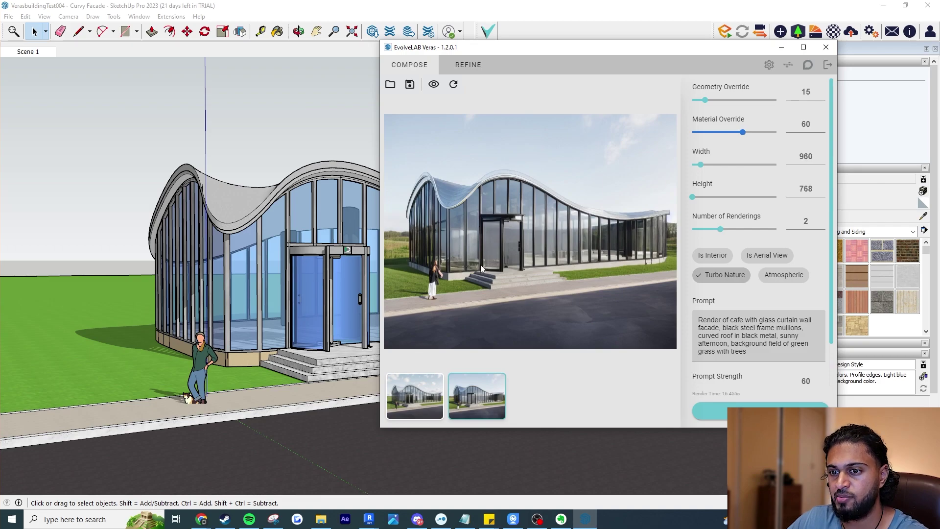
left_click(434, 84)
left_click(434, 84)
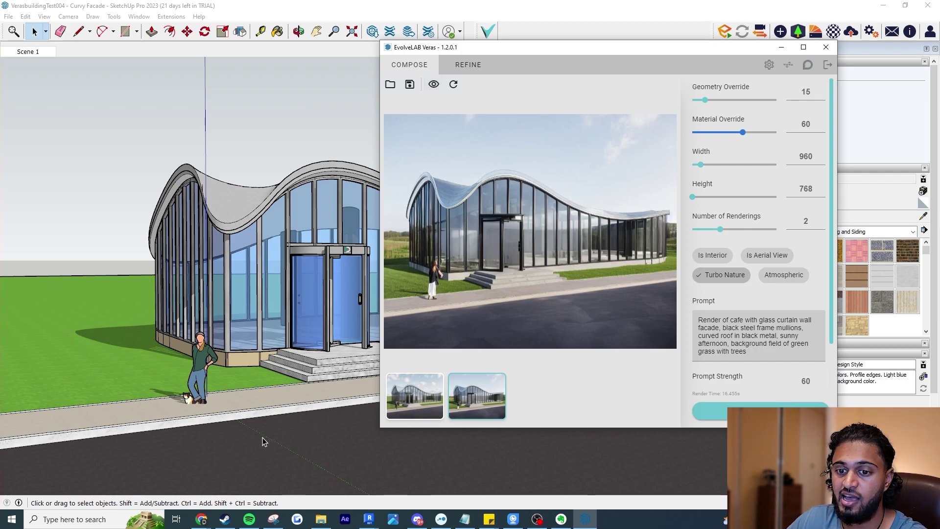
left_click(434, 85)
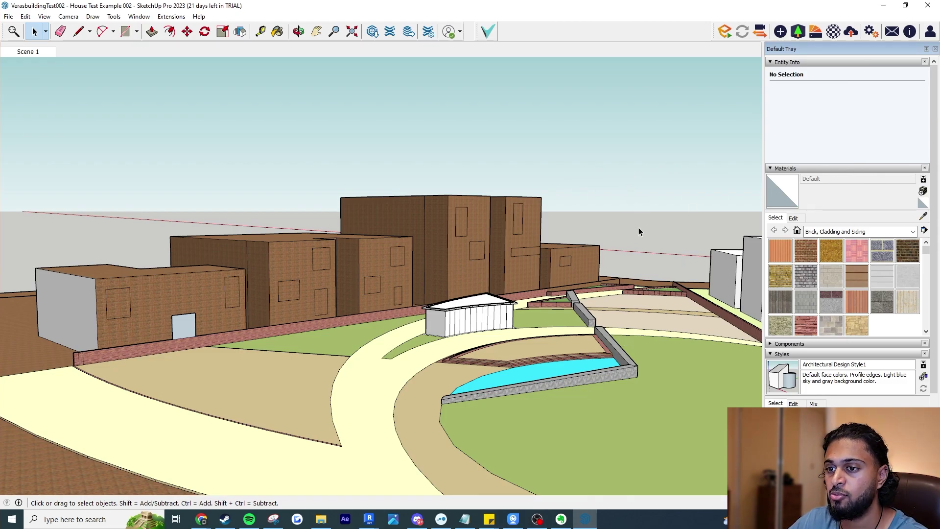
Start Veras on the House Test Example 002 model and reposition its window over the housing scene.
left_click(489, 36)
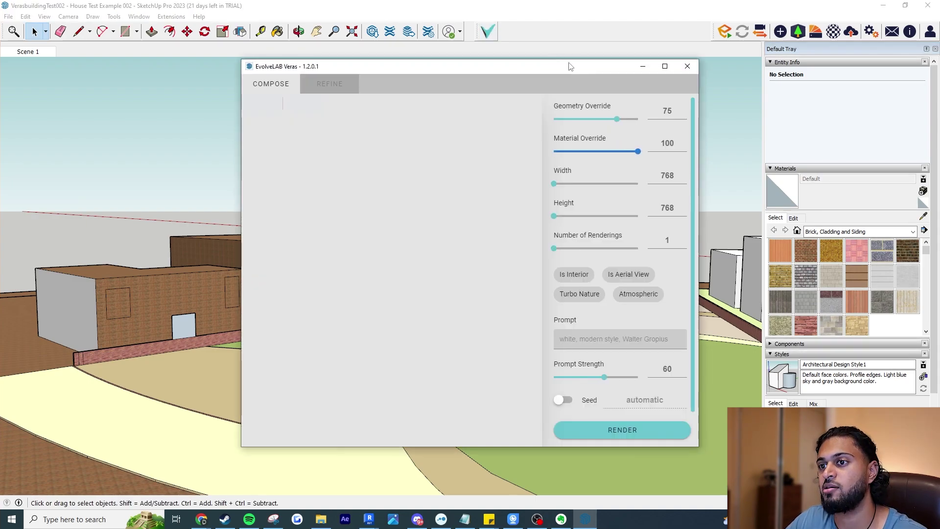
left_click_drag(606, 70, 743, 74)
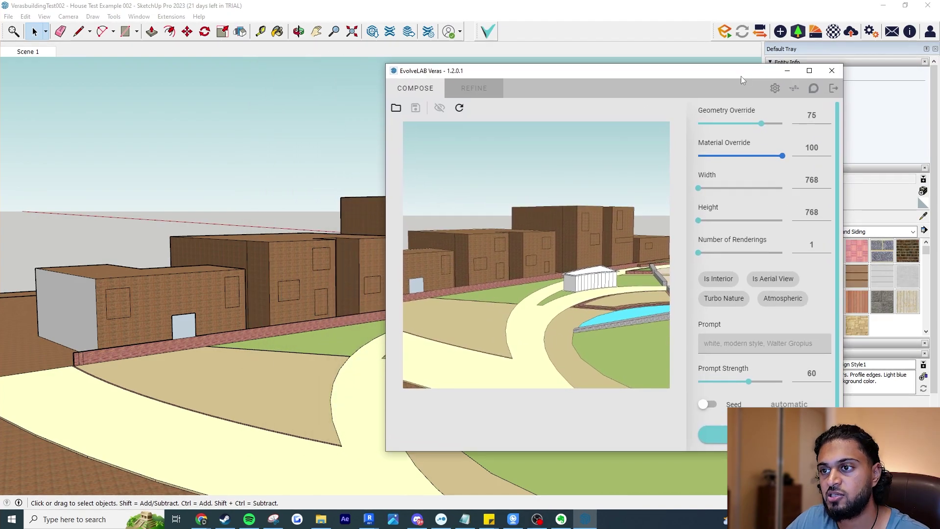
left_click_drag(516, 72, 458, 43)
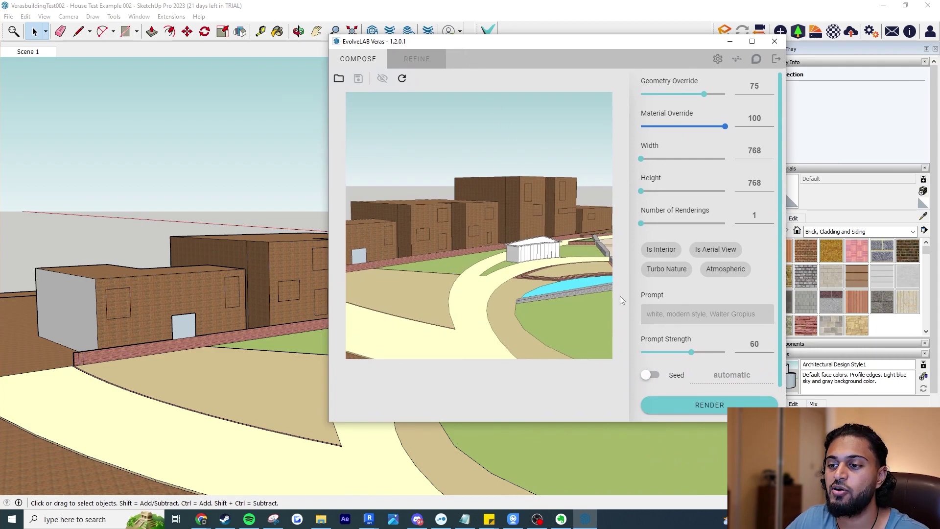
Enter prompt "Hyperrealistic, series of individual houses surrounding communal garden, landscape design with stone paths, tall grass, red brick facade with large windows, sunny weather, green field in background with trees".
left_click(660, 317)
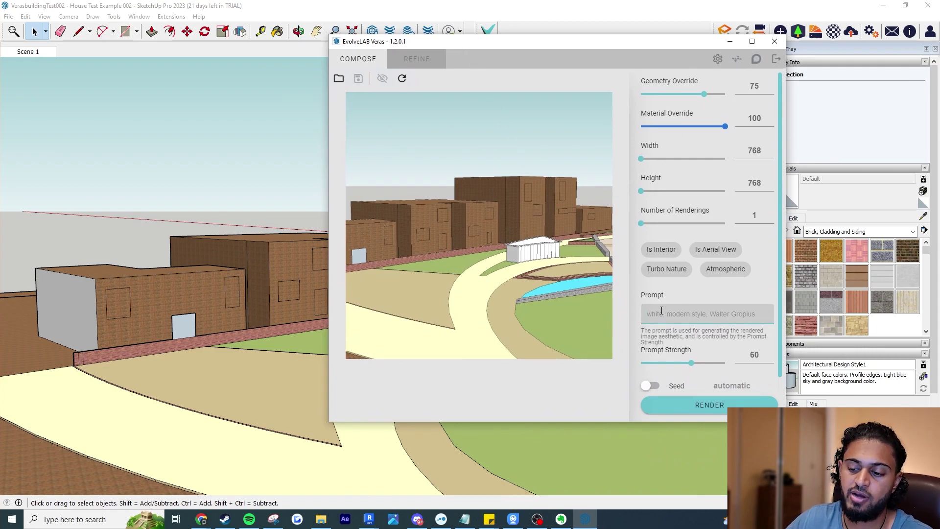
type("Hyperrealistic, series of  individual houses surrounding communal garden, landscape design with stone paths, tall grass, red brick facade with large windows, sunny weather, green field in background with trees")
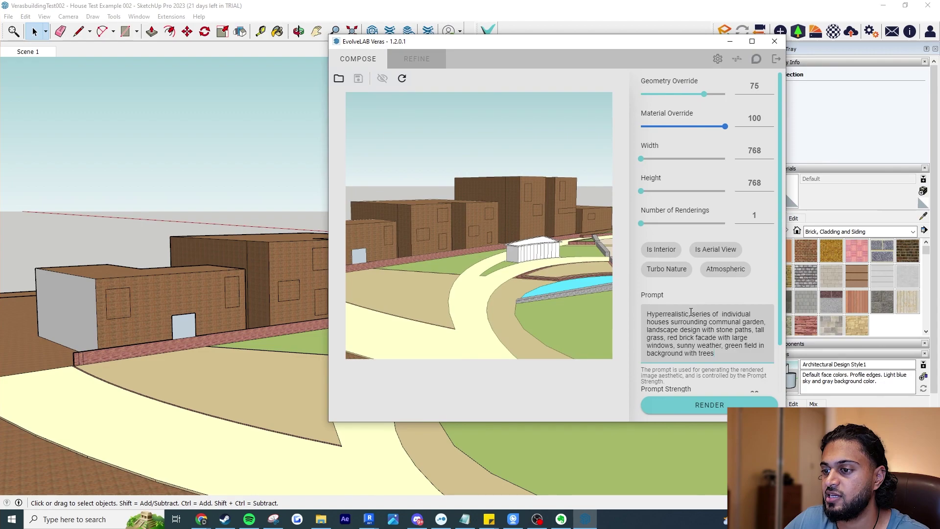
left_click_drag(692, 313, 761, 322)
left_click_drag(666, 329, 757, 330)
left_click(733, 341)
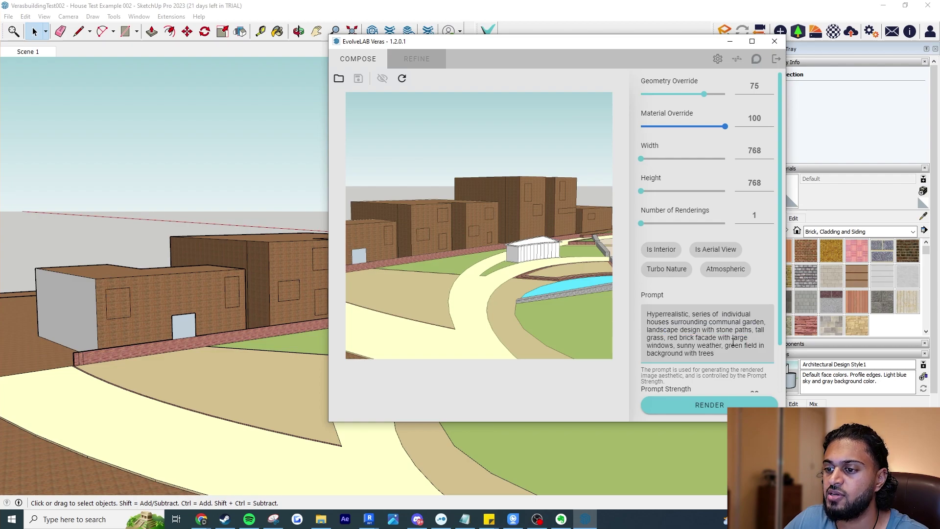
left_click_drag(669, 337, 691, 348)
left_click(734, 354)
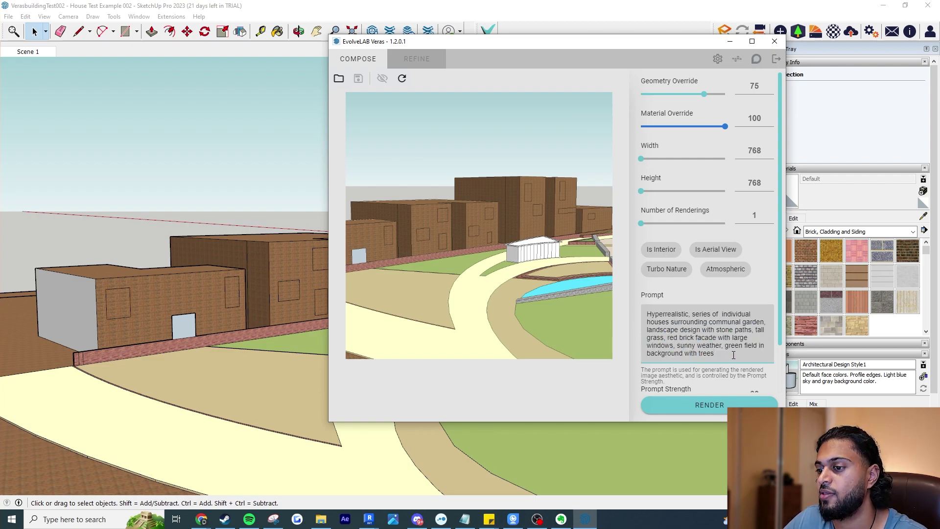
Set Geometry Override to 15, Material Override to 60 and Number of Renderings to 2, and render the housing scene.
left_click_drag(702, 94, 651, 100)
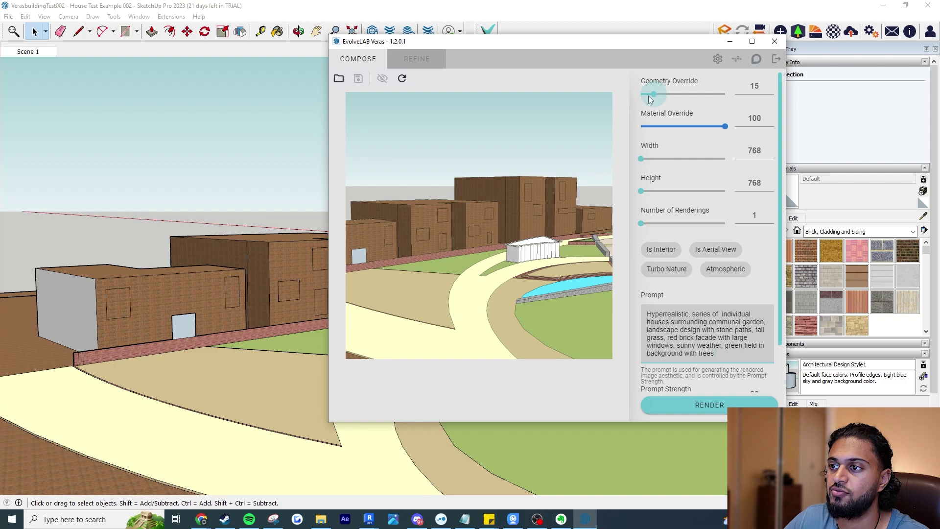
left_click_drag(725, 126, 688, 129)
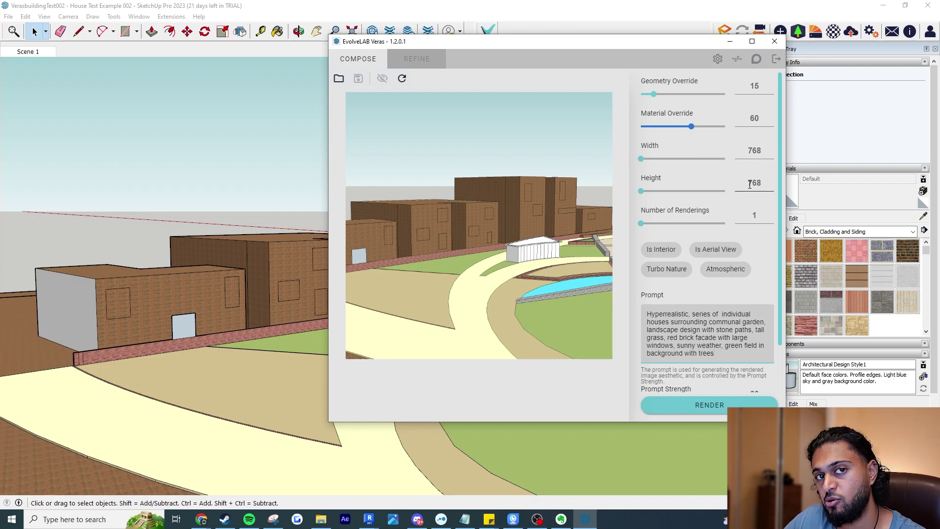
left_click_drag(777, 254, 781, 298)
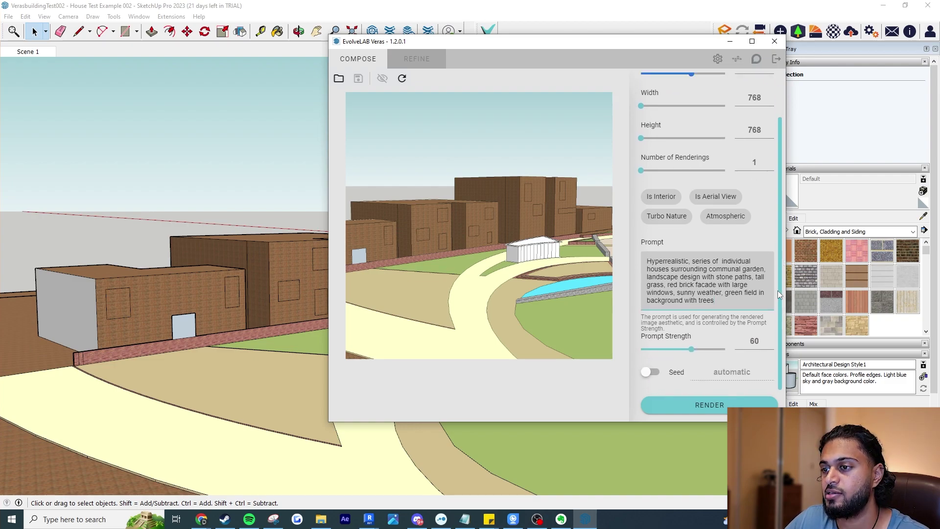
scroll(650, 224, "up", 1)
left_click(724, 404)
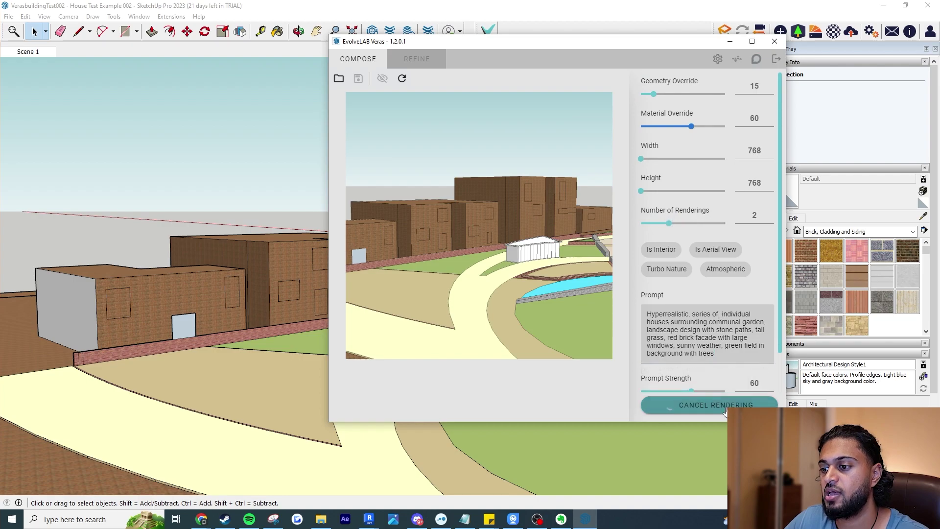
Compare the two housing renderings with each other and check the first one repeatedly against the original model view.
left_click(365, 389)
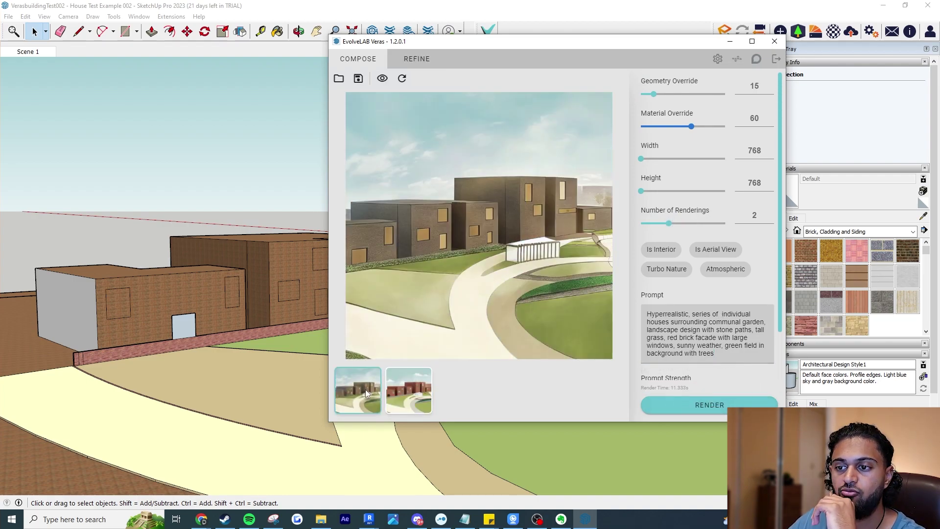
left_click(398, 391)
left_click(372, 388)
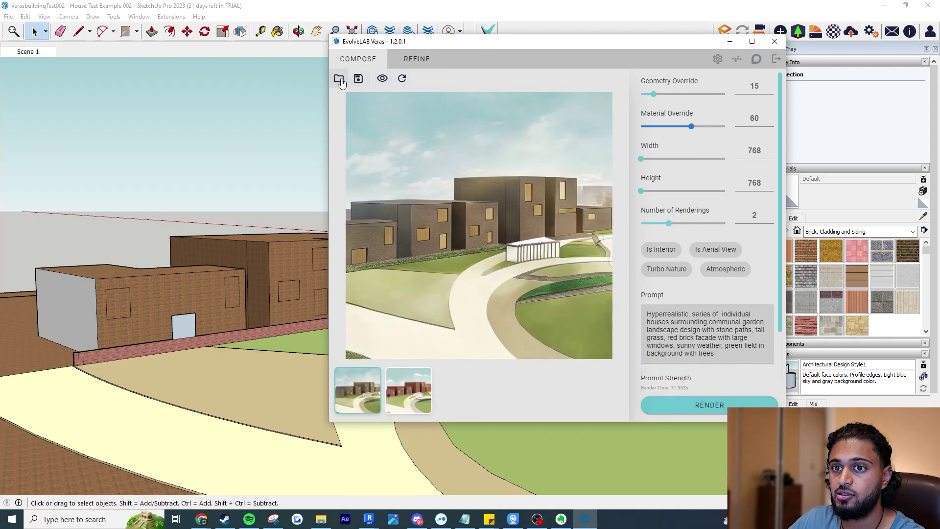
left_click(382, 79)
left_click(383, 79)
left_click(382, 80)
left_click(382, 80)
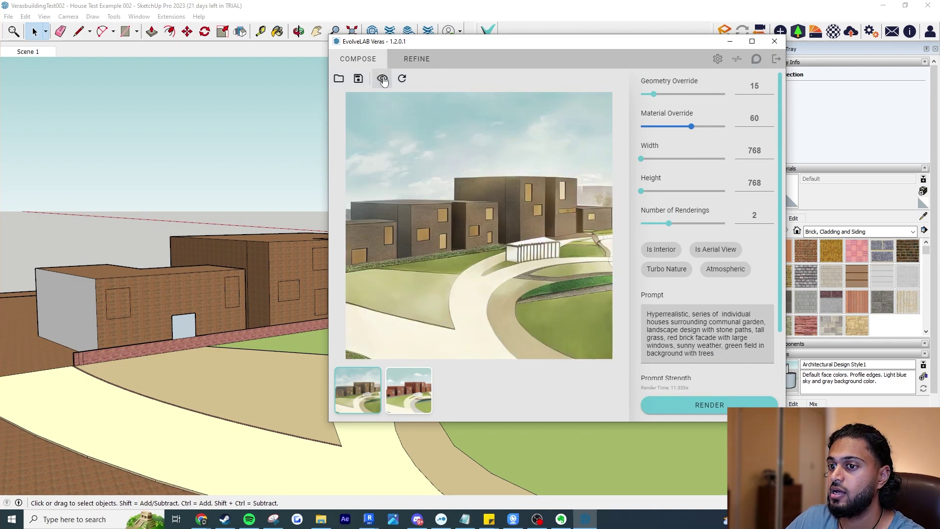
left_click(383, 79)
left_click(383, 79)
left_click(382, 80)
left_click(383, 79)
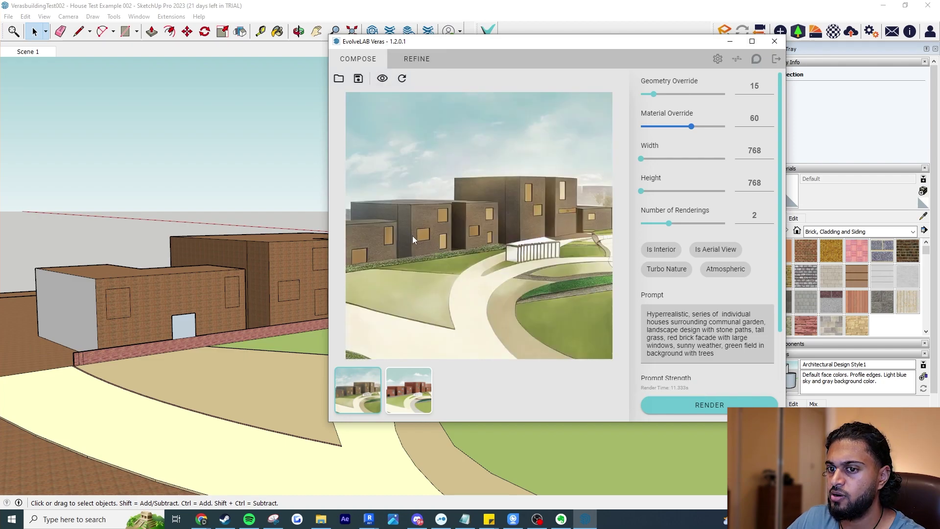
left_click(380, 80)
left_click(381, 80)
left_click(381, 81)
left_click(381, 81)
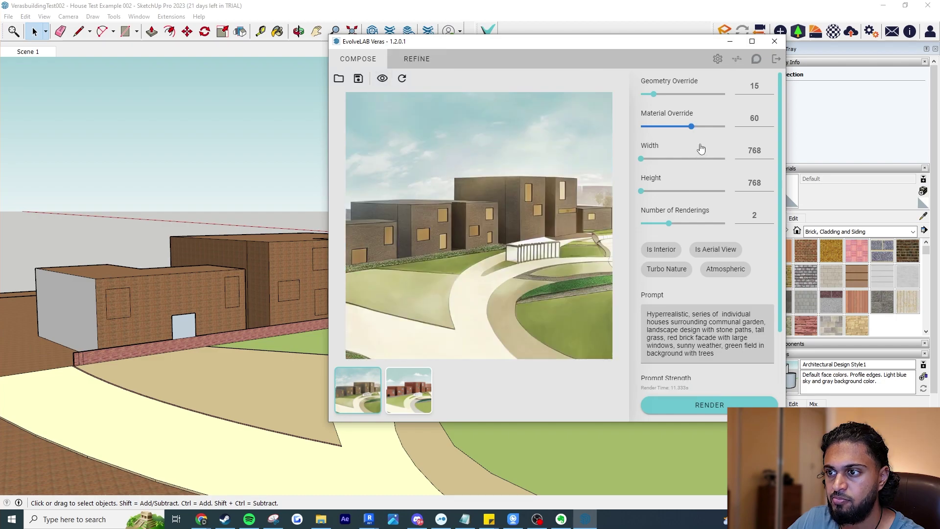
Set Material Override to 80, append ", lake of water" to the prompt, and render the housing scene again.
left_click_drag(692, 126, 707, 130)
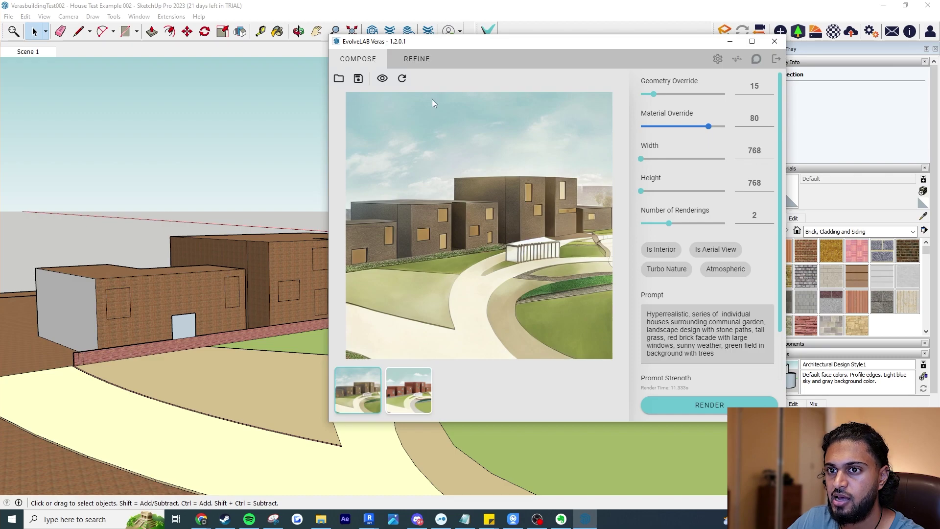
scroll(781, 238, "down", 2)
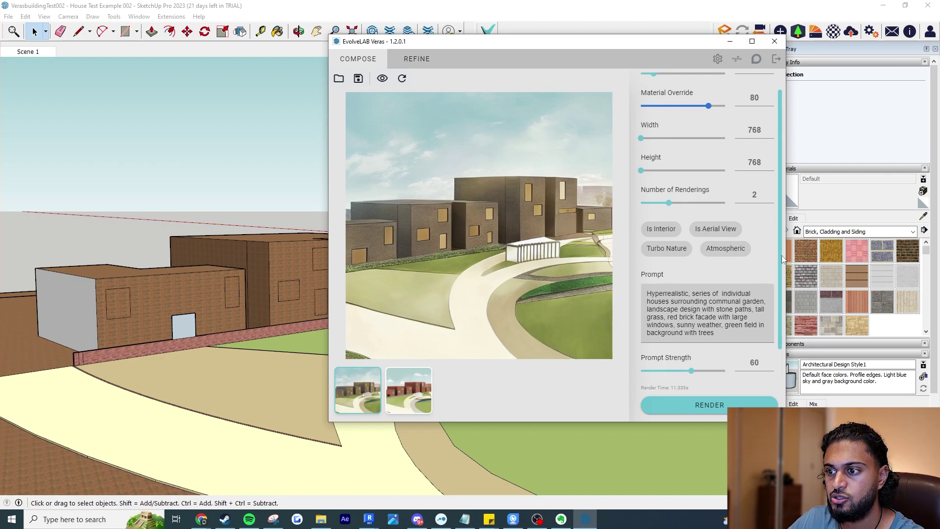
scroll(777, 249, "up", 1)
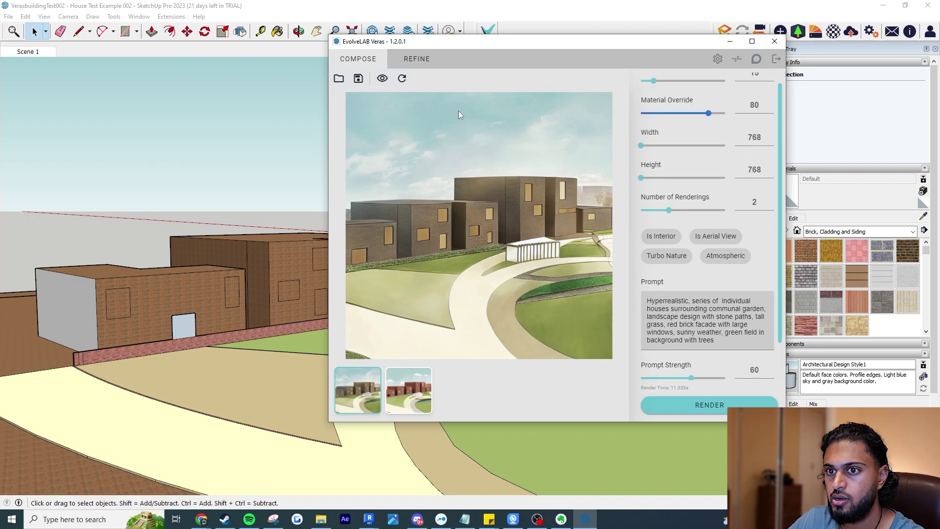
left_click_drag(538, 45, 498, 58)
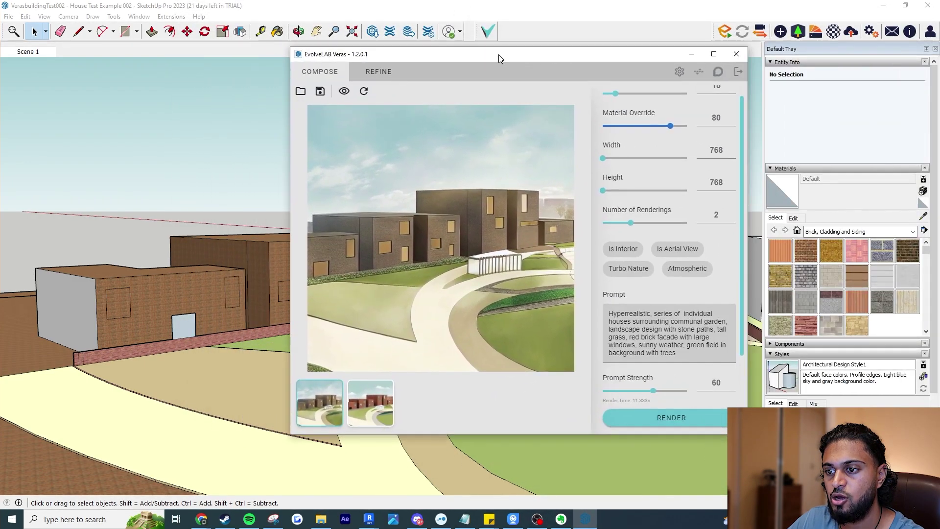
left_click(690, 354)
type(", lake of water")
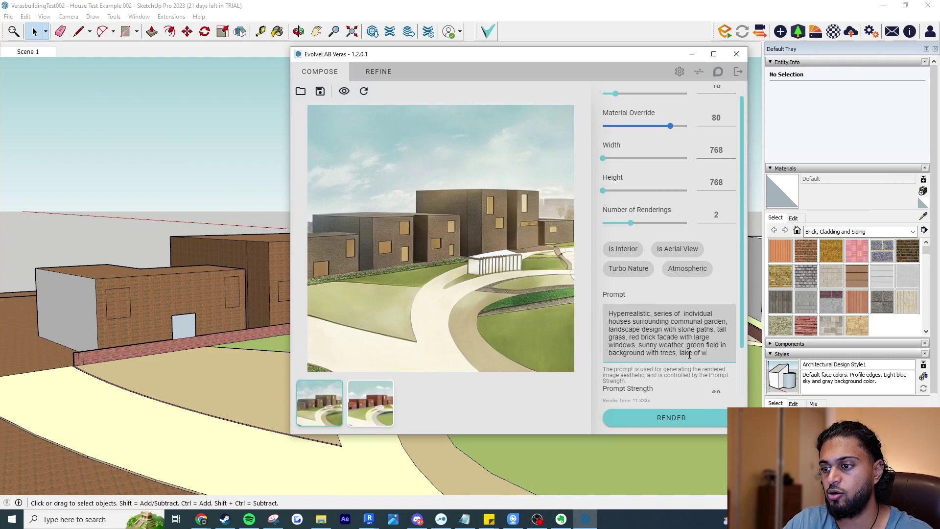
left_click(344, 91)
left_click(344, 91)
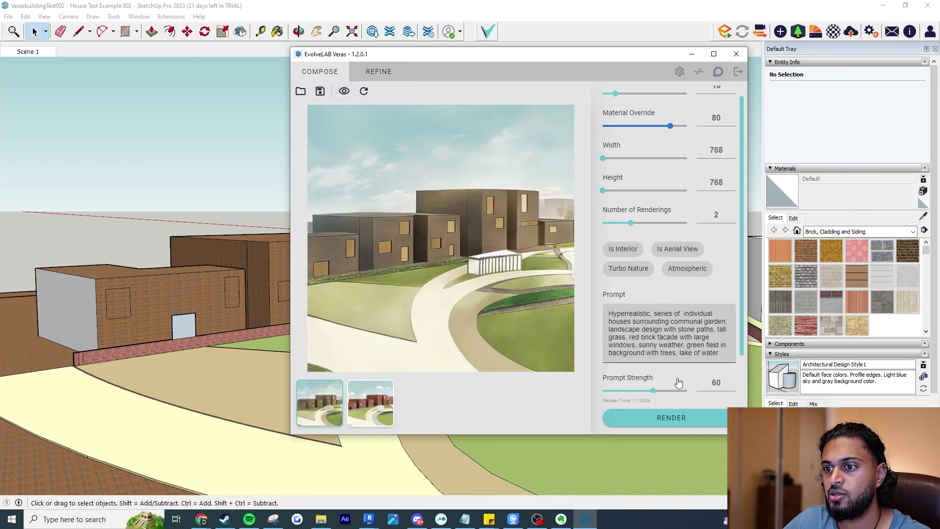
left_click(661, 418)
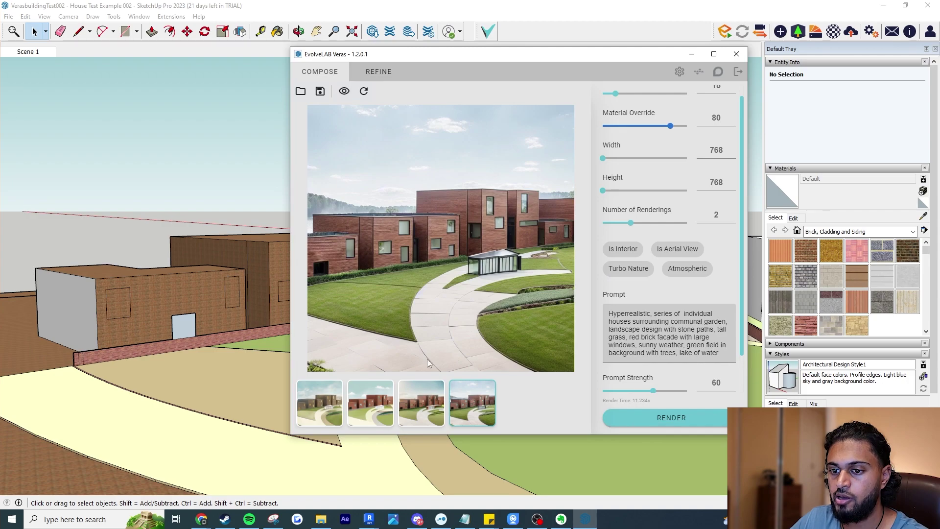
Compare the two new housing renderings with the two earlier ones made at the lower Material Override.
left_click(325, 413)
left_click(363, 410)
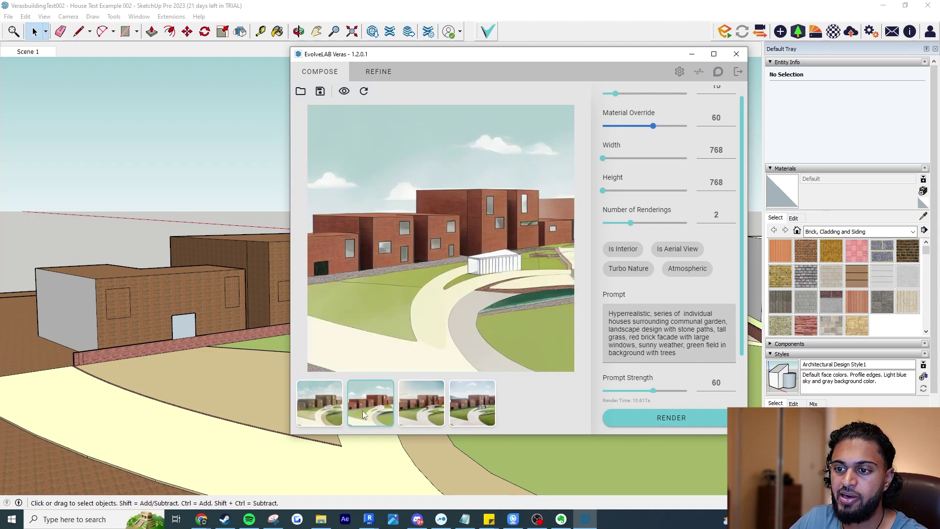
left_click(414, 418)
left_click(454, 418)
left_click(427, 416)
left_click(461, 416)
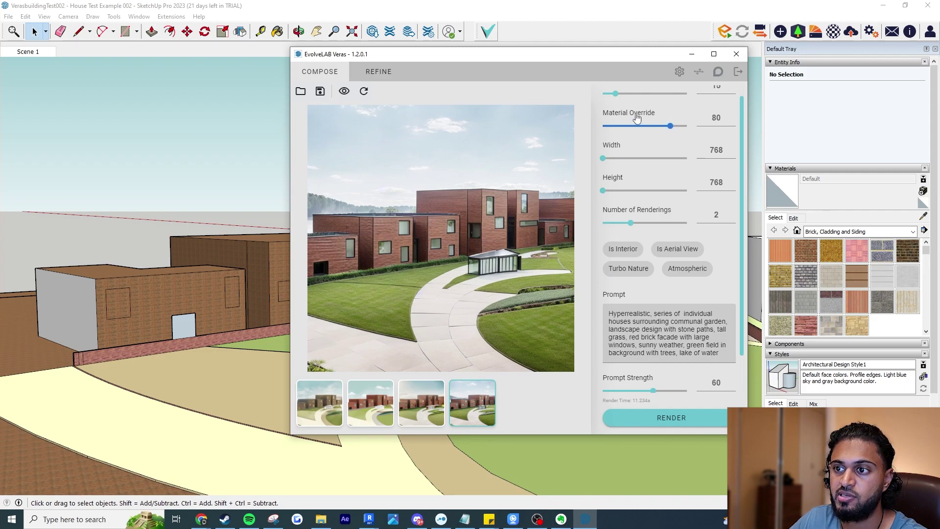
mouse_move(637, 118)
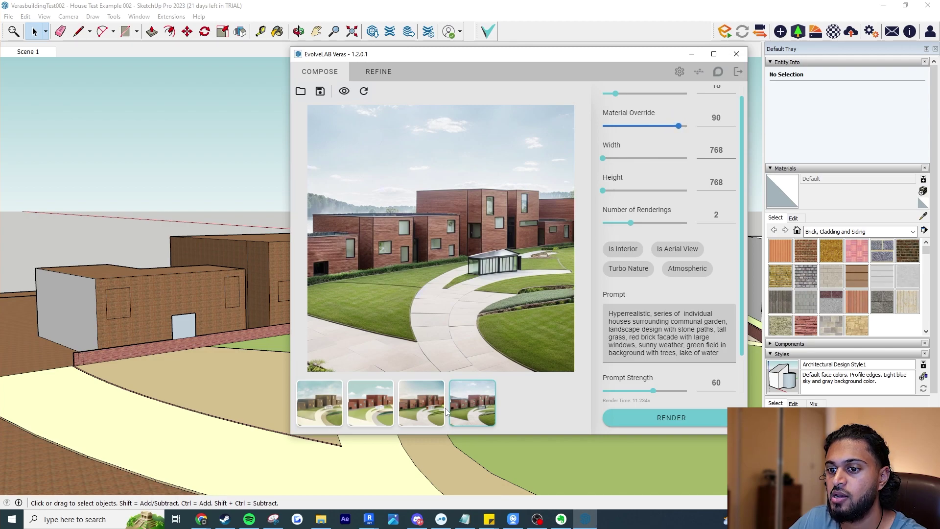
left_click(427, 412)
left_click(361, 415)
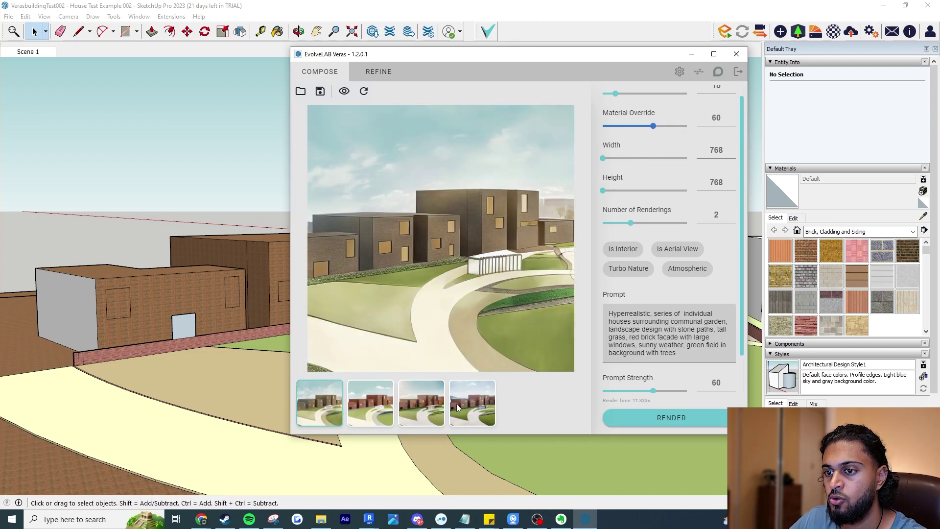
Examine the fourth housing rendering and compare it repeatedly against the original SketchUp model view.
left_click(463, 409)
left_click(344, 91)
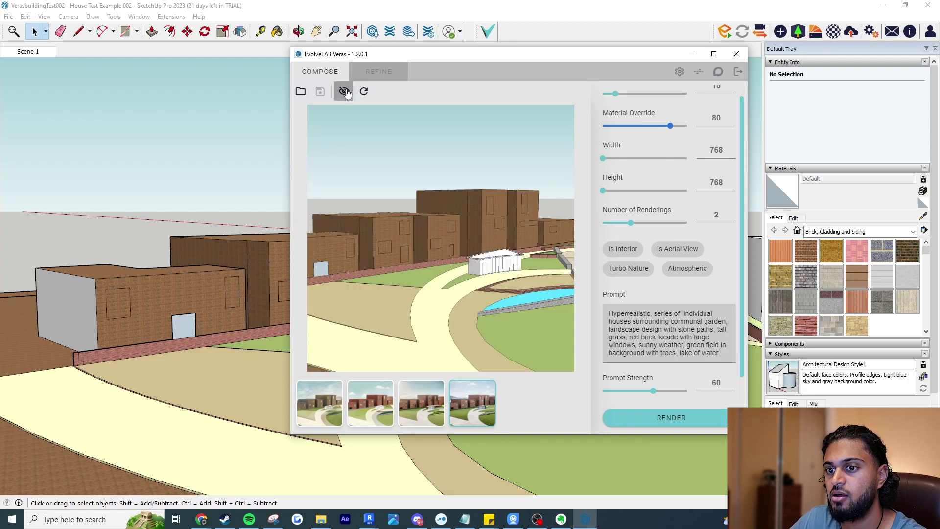
left_click(344, 91)
left_click(344, 91)
left_click(344, 91)
left_click(344, 91)
left_click(344, 91)
left_click(344, 91)
left_click(344, 91)
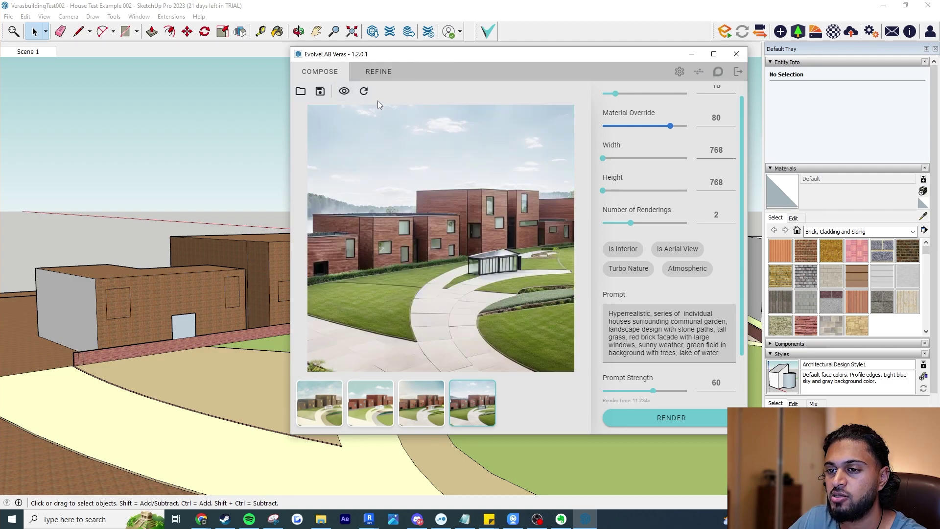
left_click(344, 91)
left_click(344, 91)
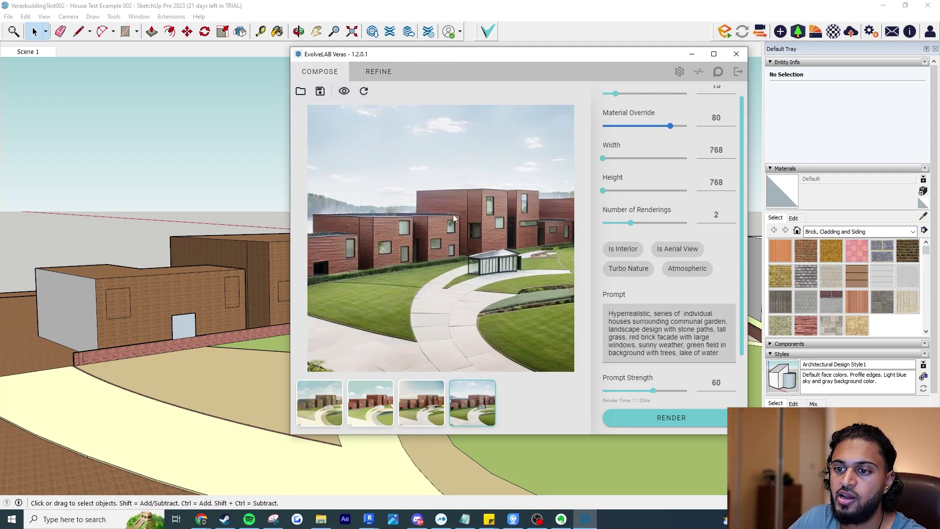
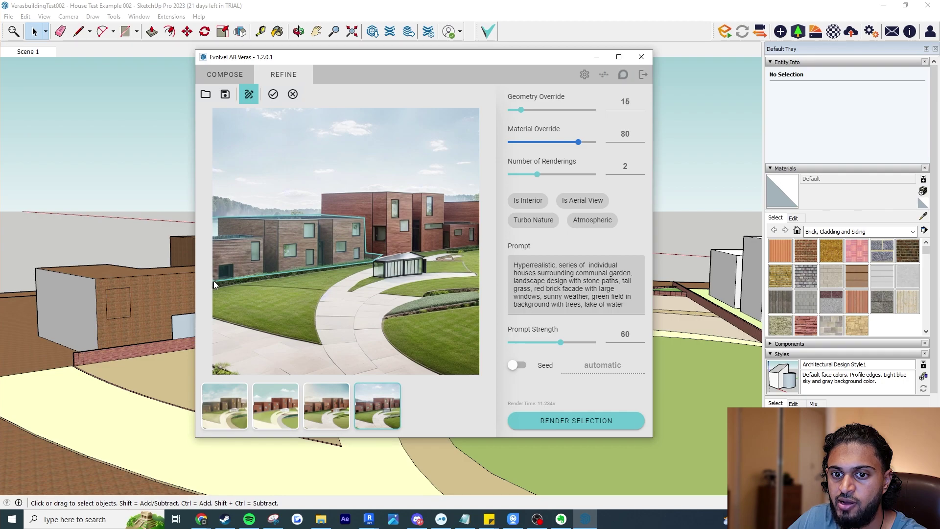
Close the refinement selection outline around the lower brick houses beside the tallest block in the fourth rendering.
left_click(214, 281)
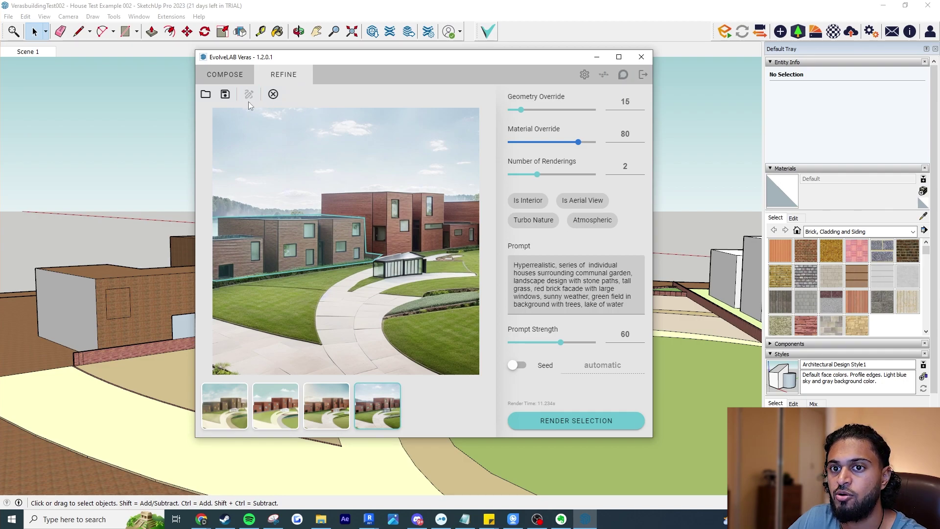
Render the selected lower brick houses and compare the refined versions with the earlier housing renderings.
left_click(555, 420)
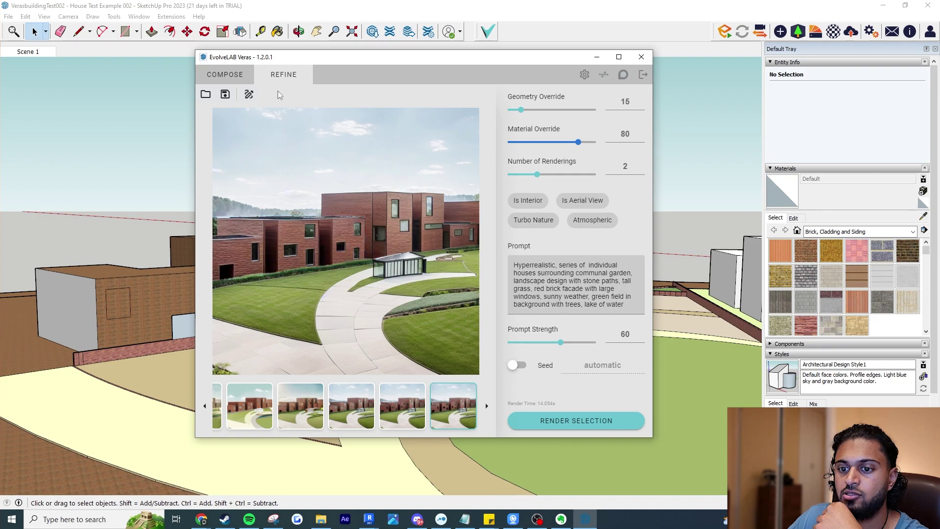
left_click(332, 405)
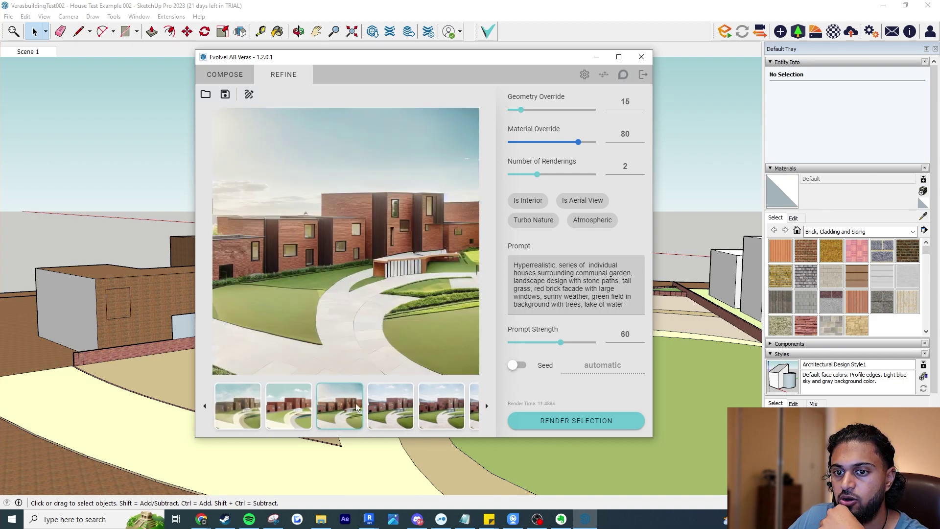
left_click(401, 410)
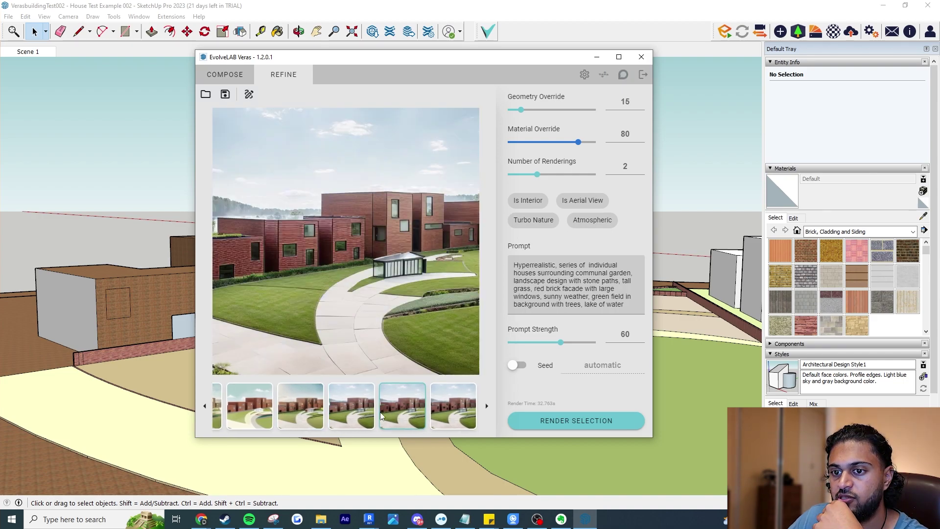
left_click(377, 413)
left_click(389, 413)
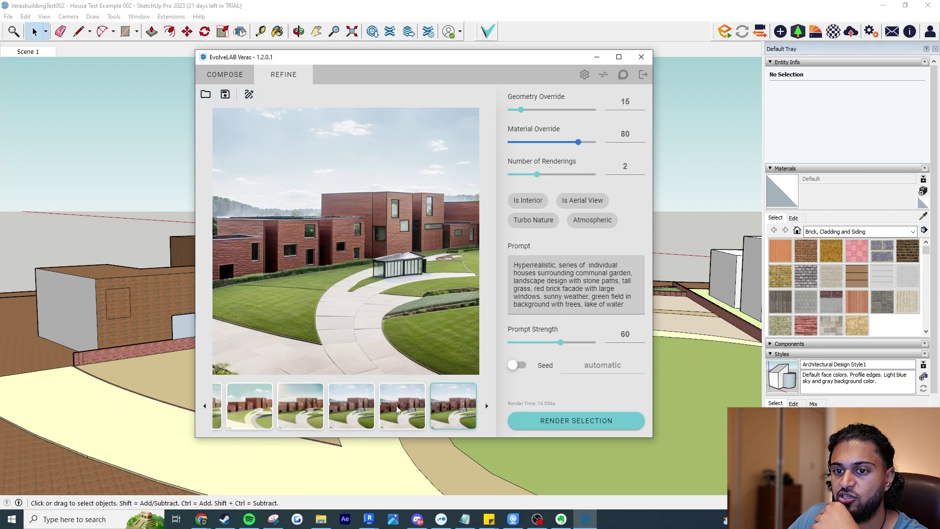
left_click(351, 403)
left_click(406, 415)
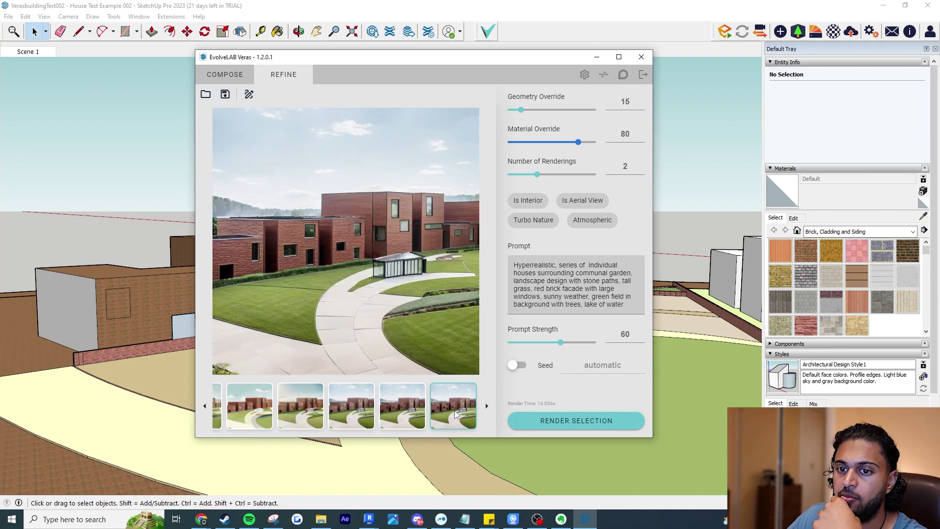
left_click(337, 410)
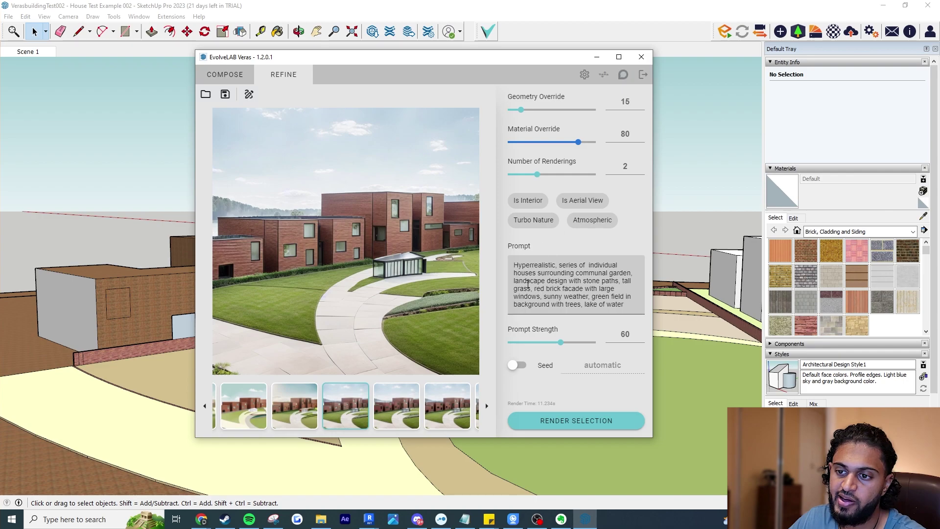
left_click(395, 422)
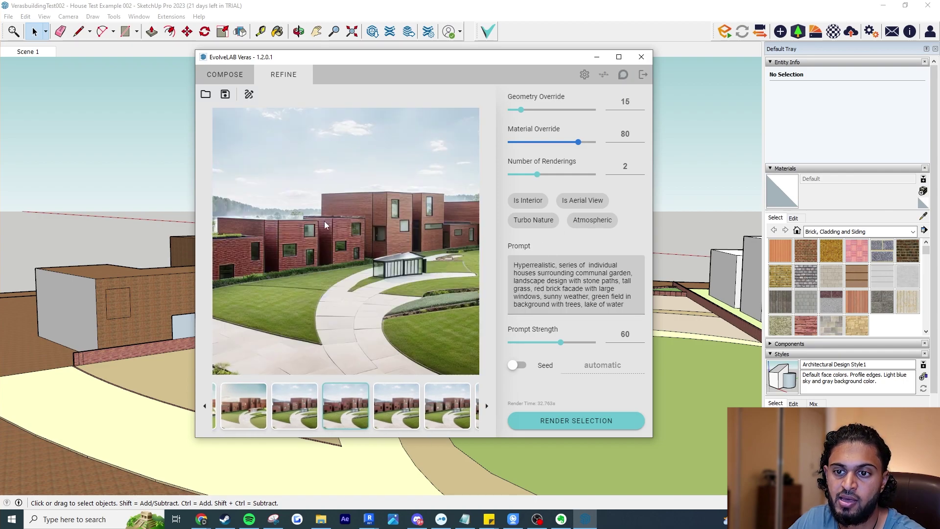
Examine the refined housing renderings made with the white multi brick prompts and compare their lower-house facades with the red brick version.
left_click(392, 418)
left_click(391, 418)
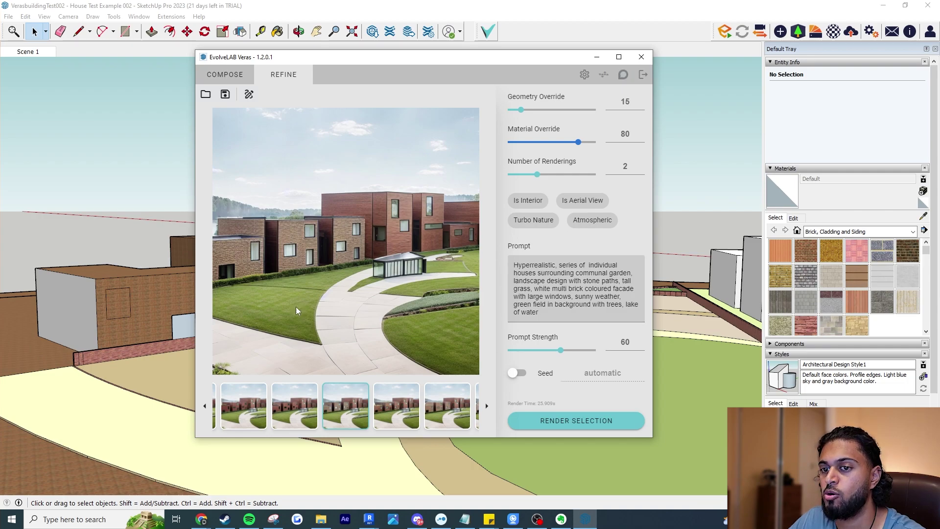
left_click(414, 416)
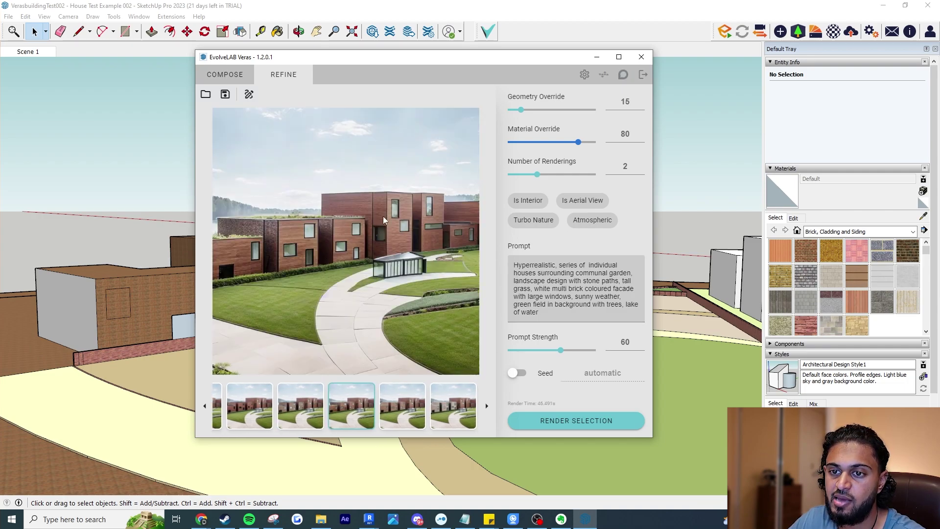
left_click(301, 419)
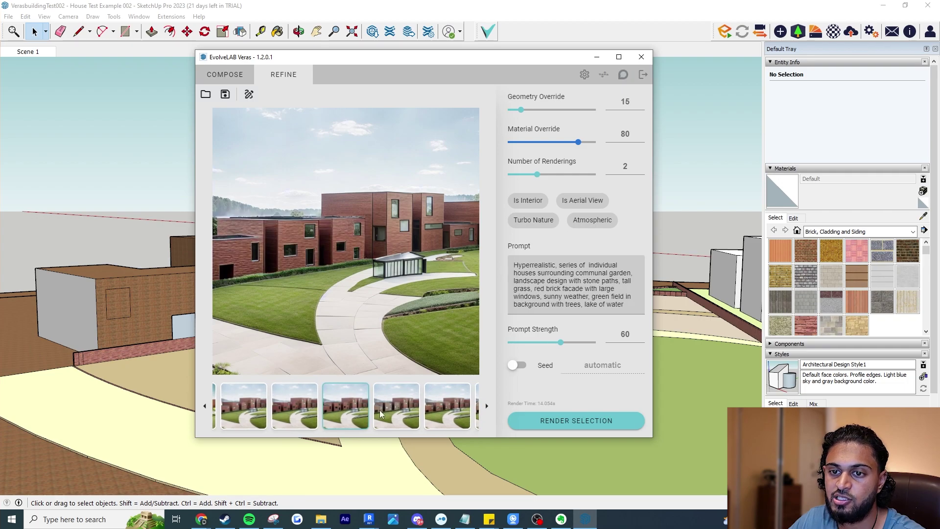
left_click(410, 407)
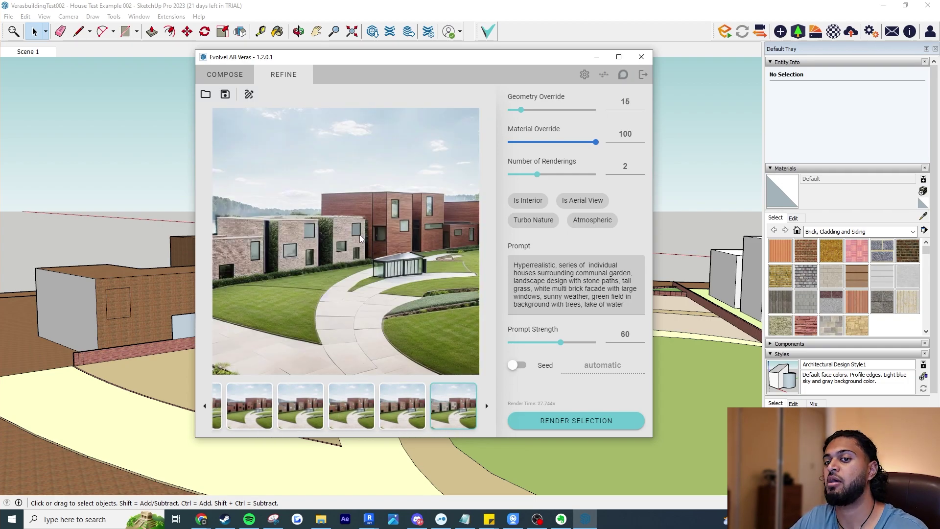
left_click(401, 415)
left_click(375, 412)
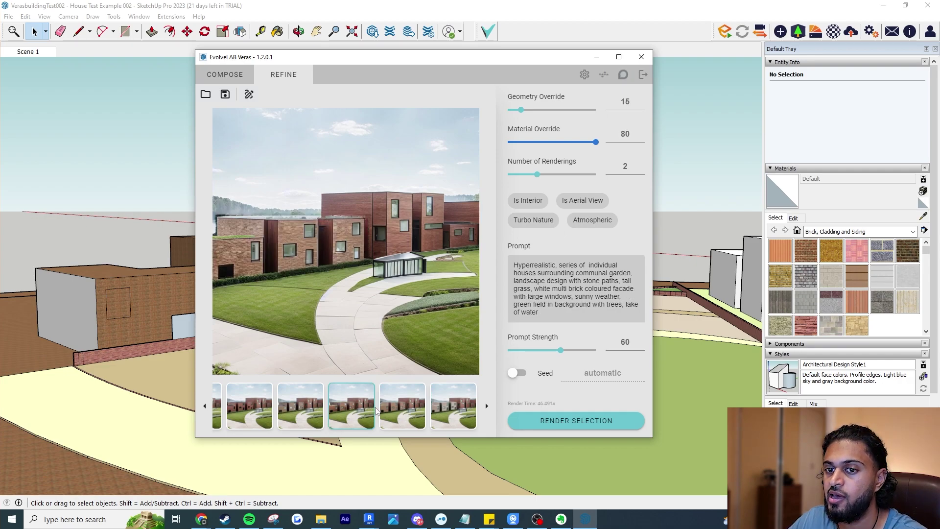
left_click(446, 417)
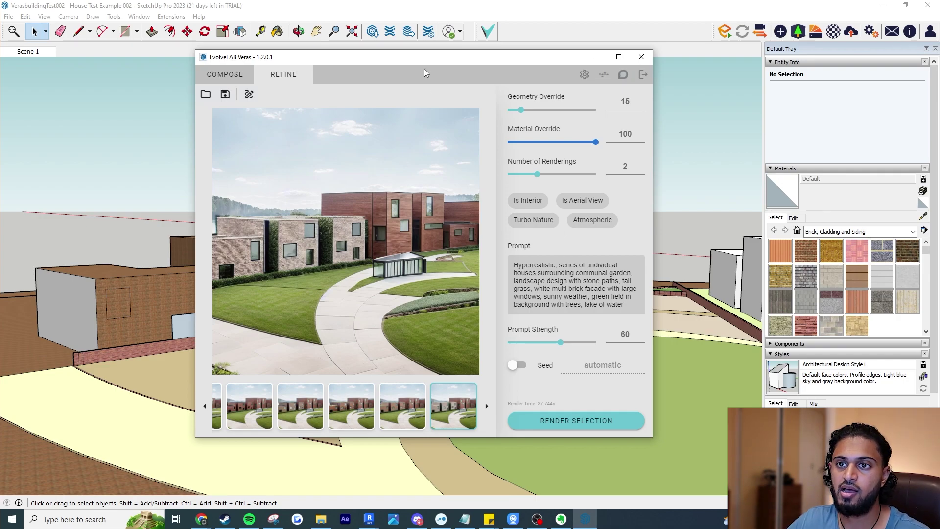
View the SketchUp housing model beside the pale brick rendering, and compare the last three refined renderings with each other.
mouse_move(421, 59)
left_mouse_down()
mouse_move(626, 109)
mouse_move(713, 90)
left_mouse_up()
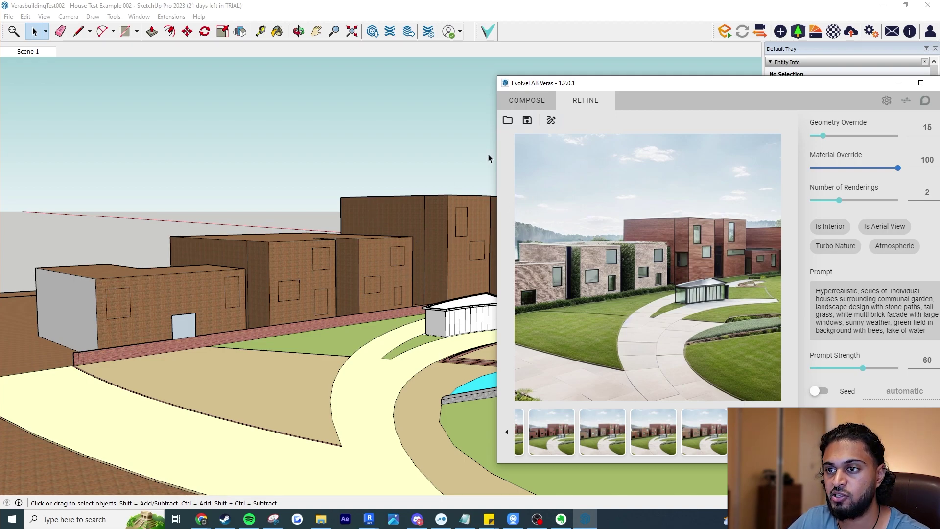
left_click_drag(726, 85, 521, 56)
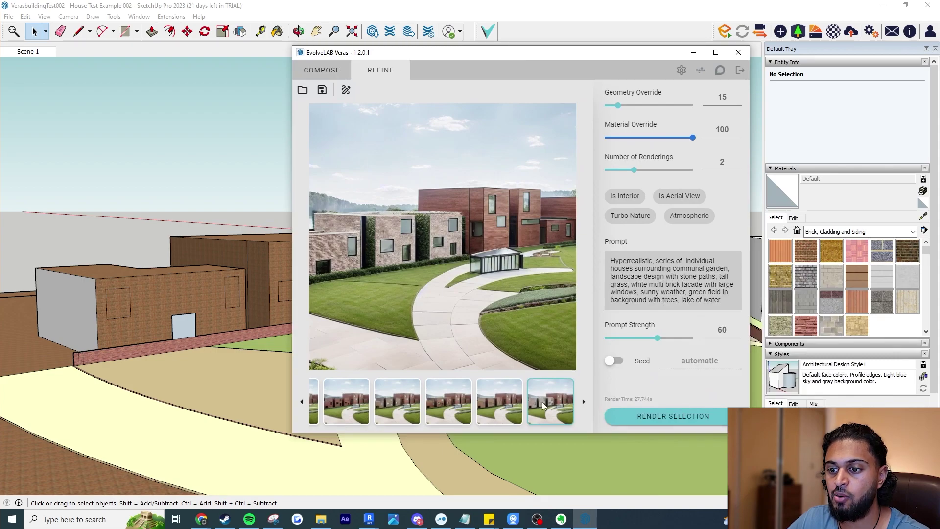
left_click(494, 402)
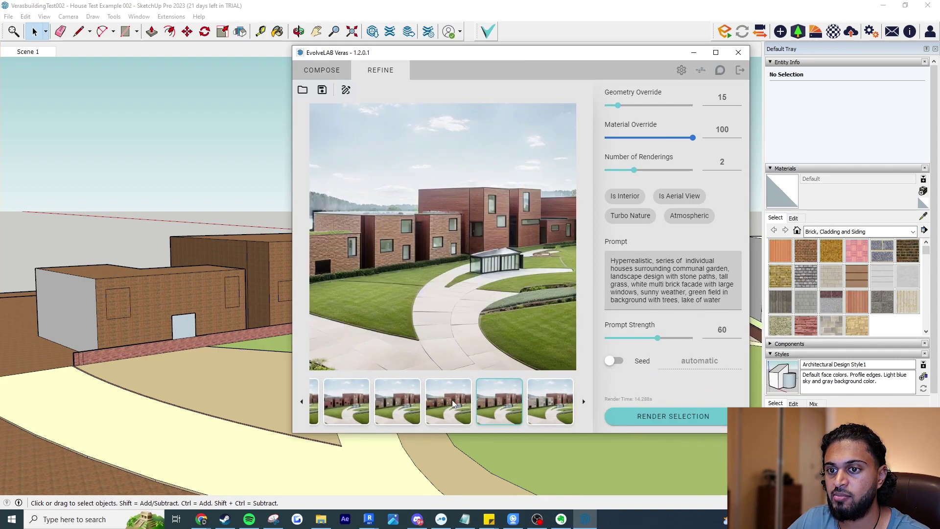
left_click(534, 409)
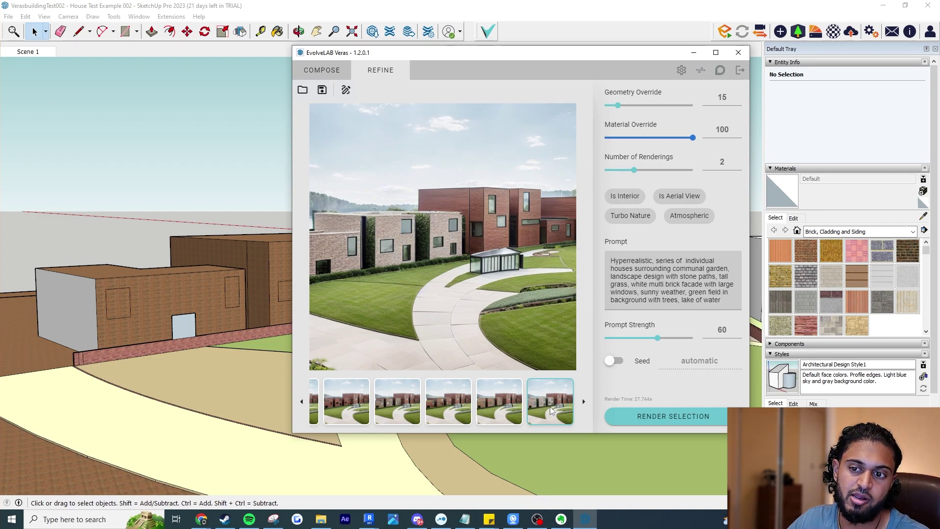
left_click(517, 394)
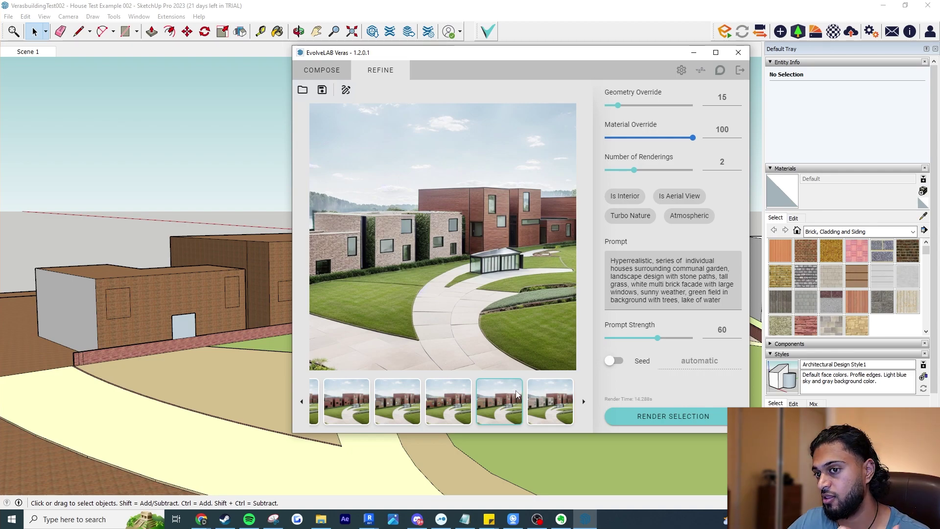
left_click(538, 407)
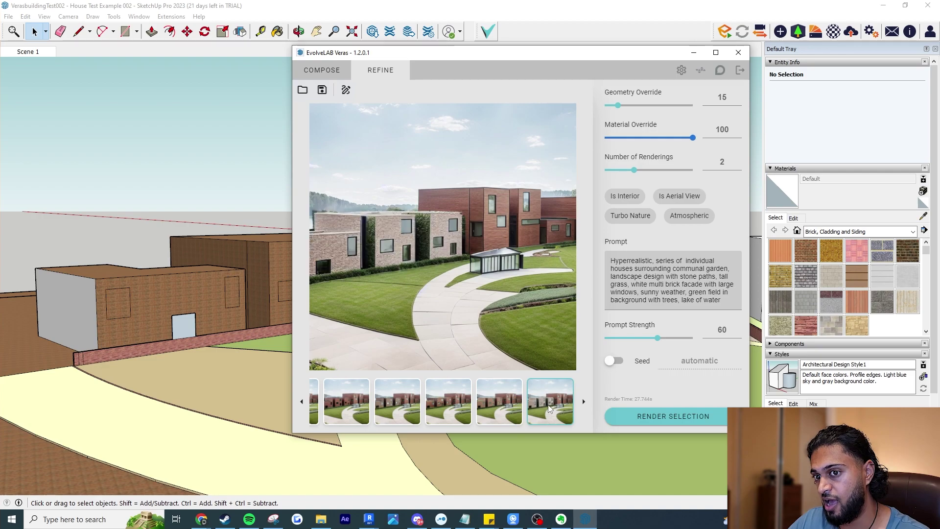
left_click(468, 409)
left_click(509, 414)
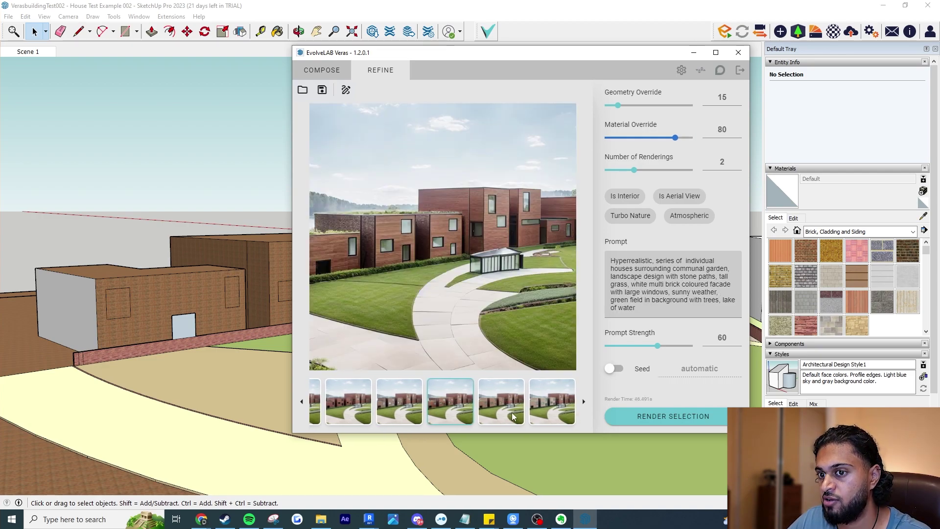
left_click(537, 406)
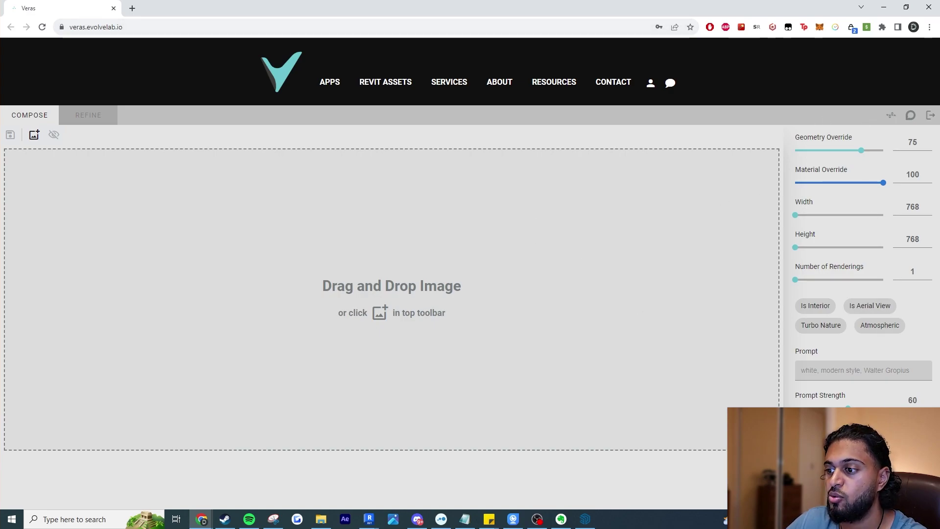
Load the hand-drawn sketch of the building with the arched glazed entrance into the Veras web app in the browser.
left_click(35, 116)
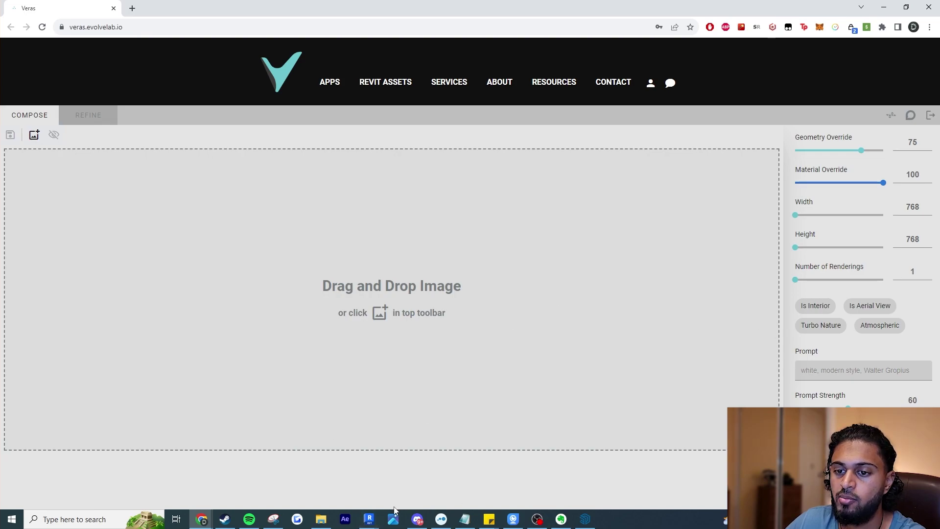
left_click(320, 526)
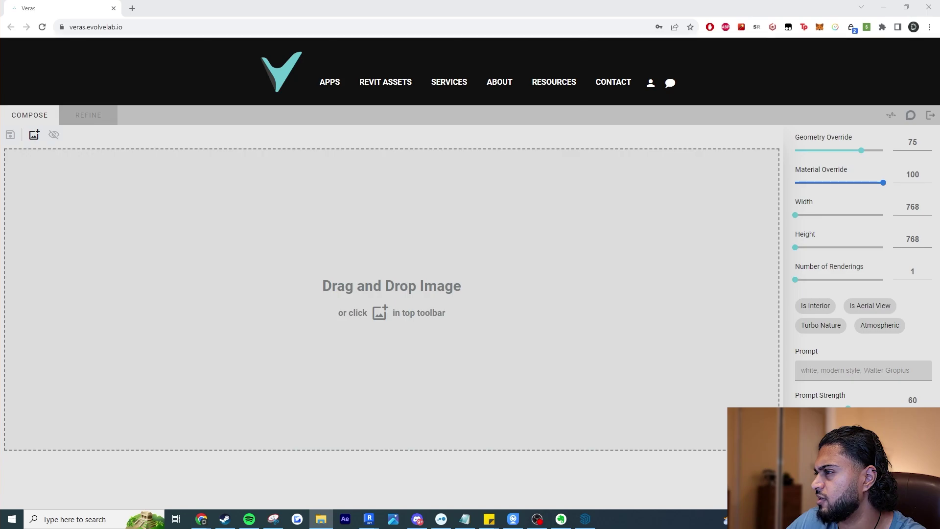
left_click_drag(528, 301, 469, 304)
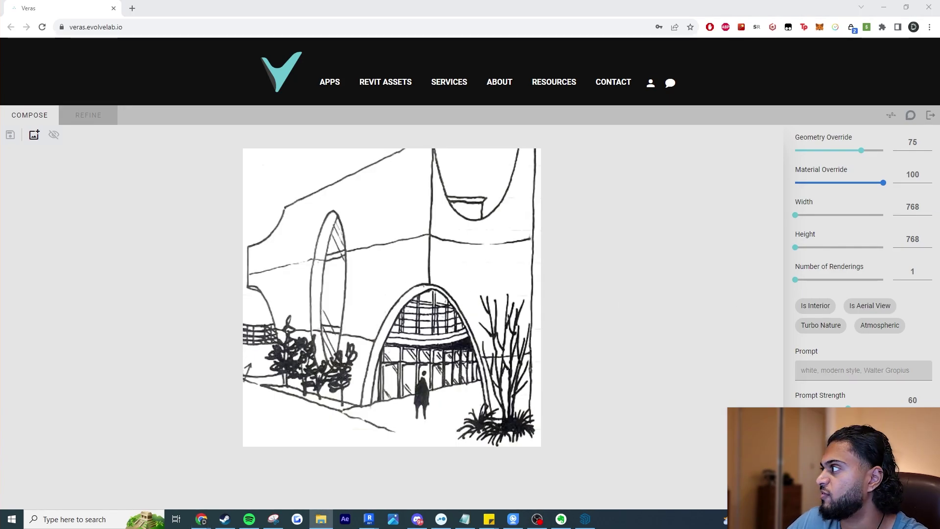
left_click(672, 269)
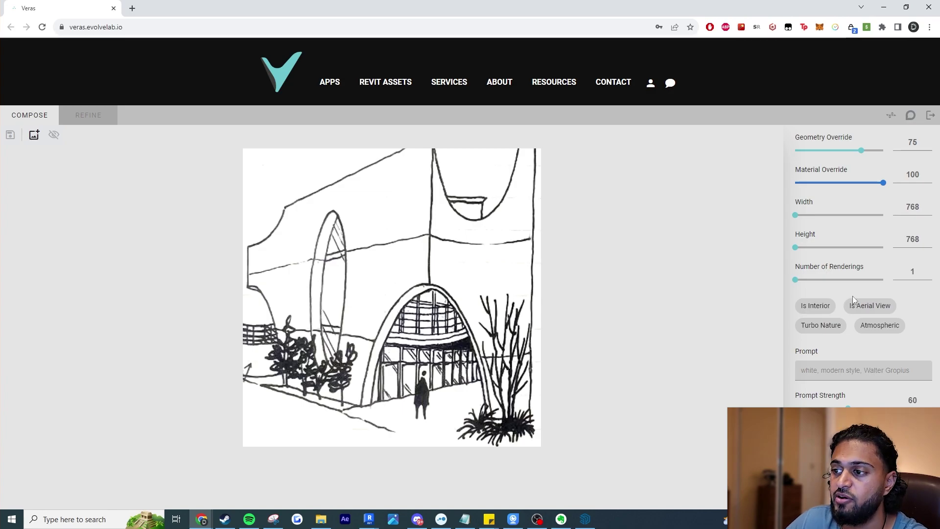
Enter the prompt "Modern shopping mall, concrete facade, large circular glazing, curtain wall glazing lower ground floor, trees and landscapes, sunny weather, dramatic lighting".
left_click(820, 372)
key("ctrl+v")
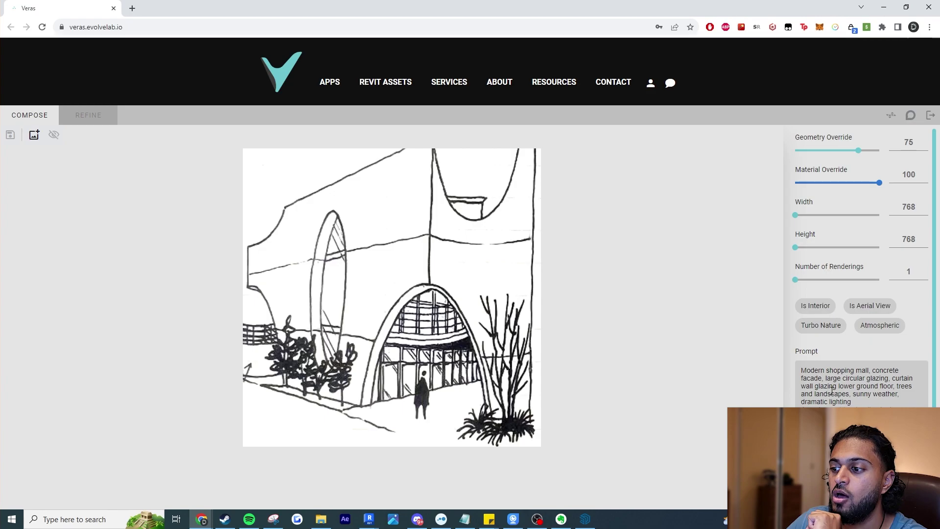
left_click_drag(826, 379, 864, 387)
left_click(907, 397)
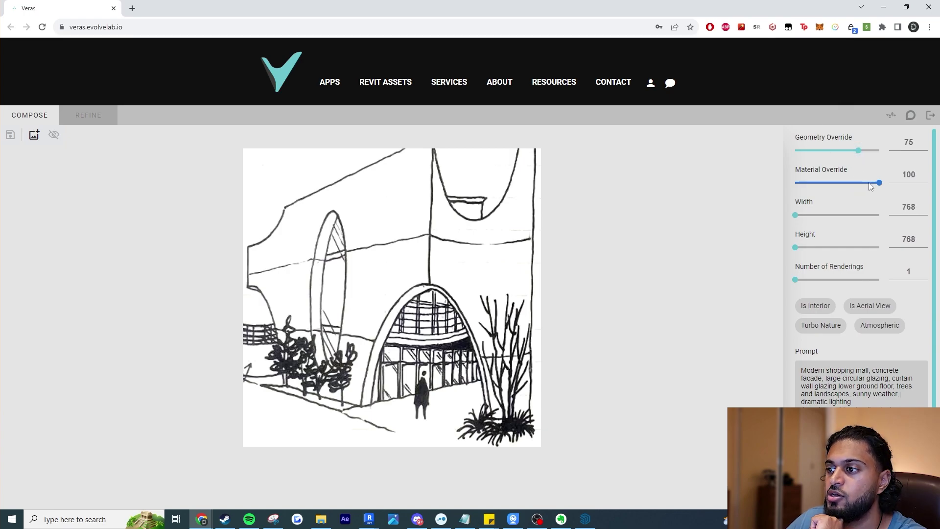
Set Geometry Override to 15 and Number of Renderings to 2 for the shopping mall sketch.
left_click_drag(852, 148, 801, 149)
scroll(919, 310, "down", 1)
Append "A modern cabin, standing in dense forests and distant mountains, river flowing in the foreground,soft lighting,Stunning sunset" to the prompt.
left_click(922, 328)
type("A modern cabin, standing in dense forests and distant mountains, river flowing in the foreground,soft lighting,Stunning sunset")
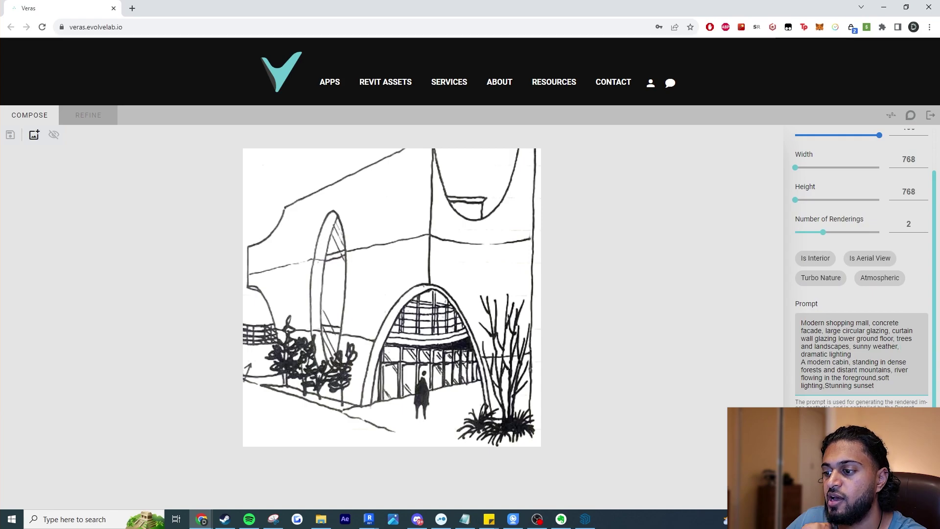
scroll(862, 269, "up", 1)
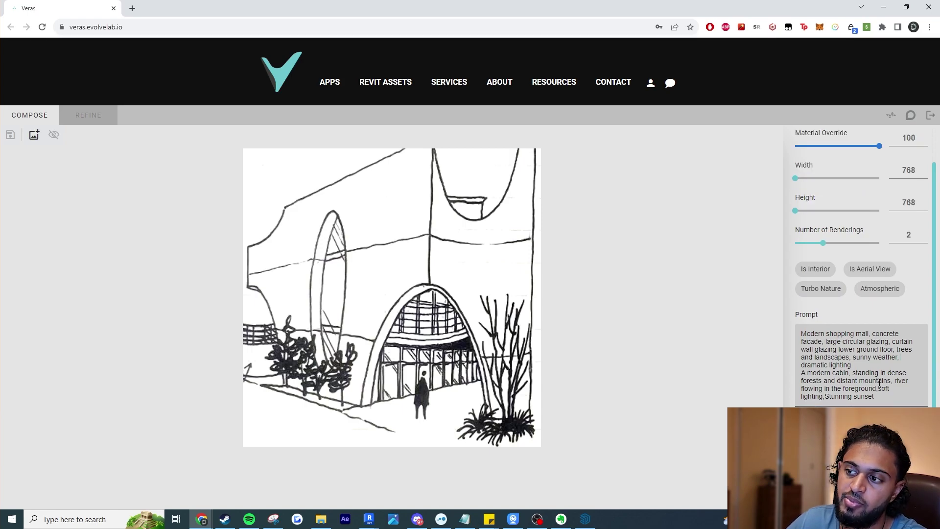
scroll(852, 215, "up", 2)
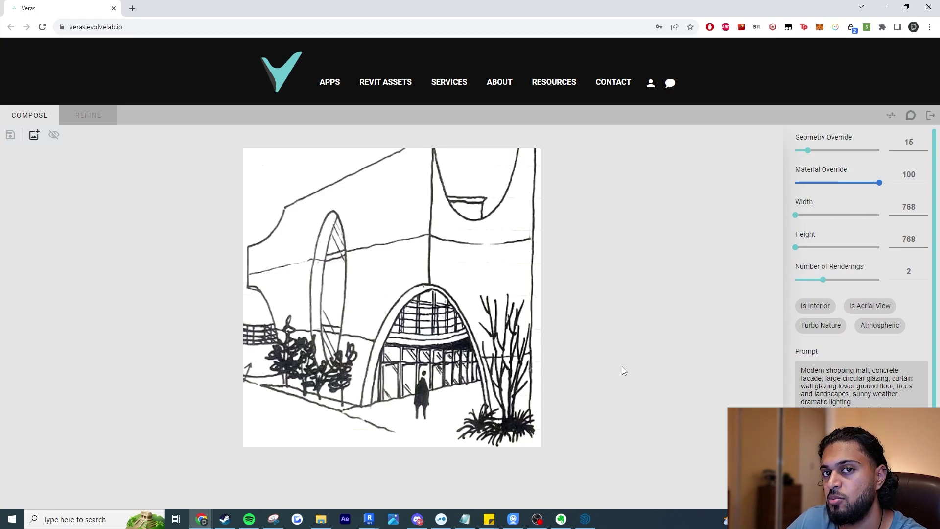
Compare the second shopping mall rendering repeatedly with the original hand-drawn sketch.
left_click(54, 135)
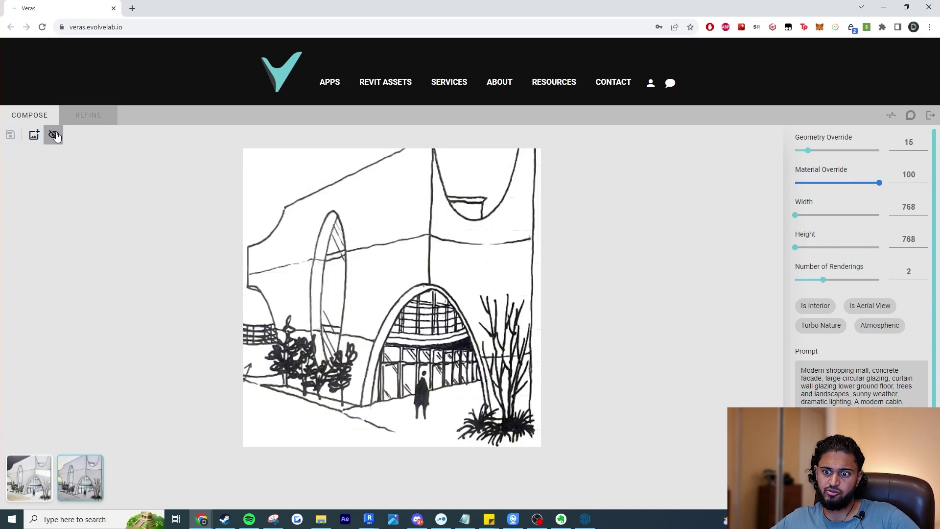
left_click(54, 135)
left_click(54, 135)
left_click(54, 135)
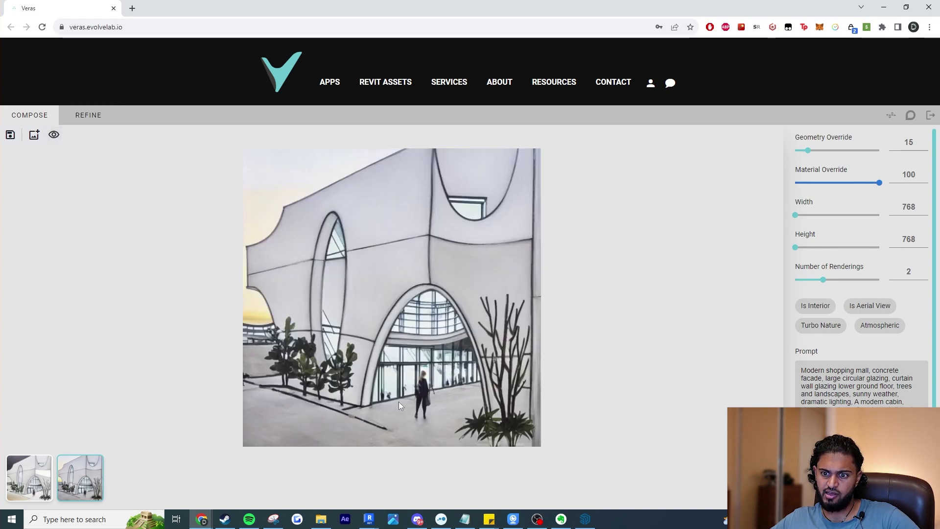
left_click(53, 135)
left_click(54, 135)
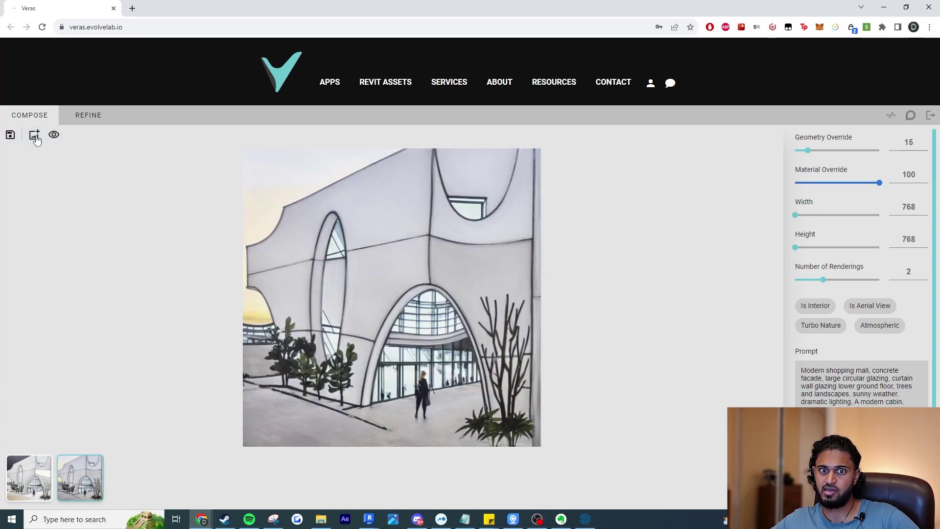
left_click(53, 135)
left_click(53, 136)
View the first shopping mall rendering and compare it with the original hand-drawn sketch.
left_click(33, 489)
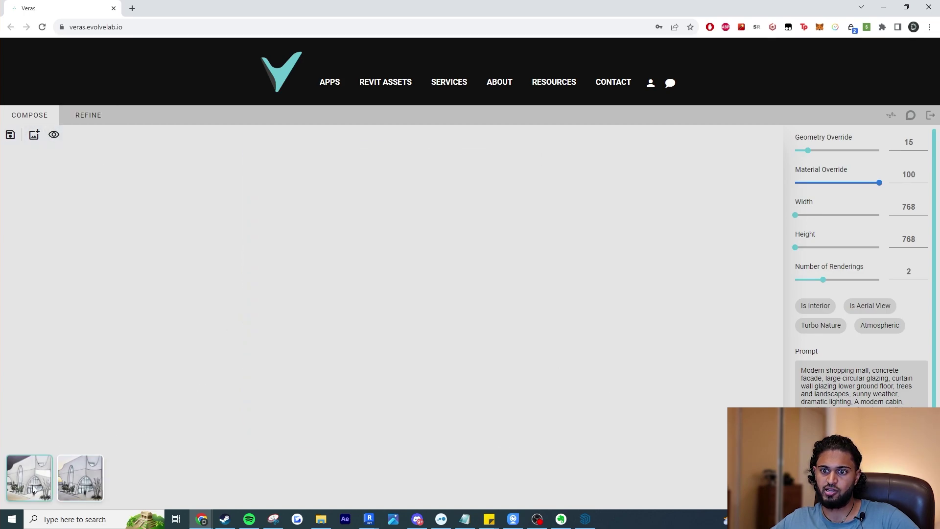
left_click(54, 134)
left_click(54, 135)
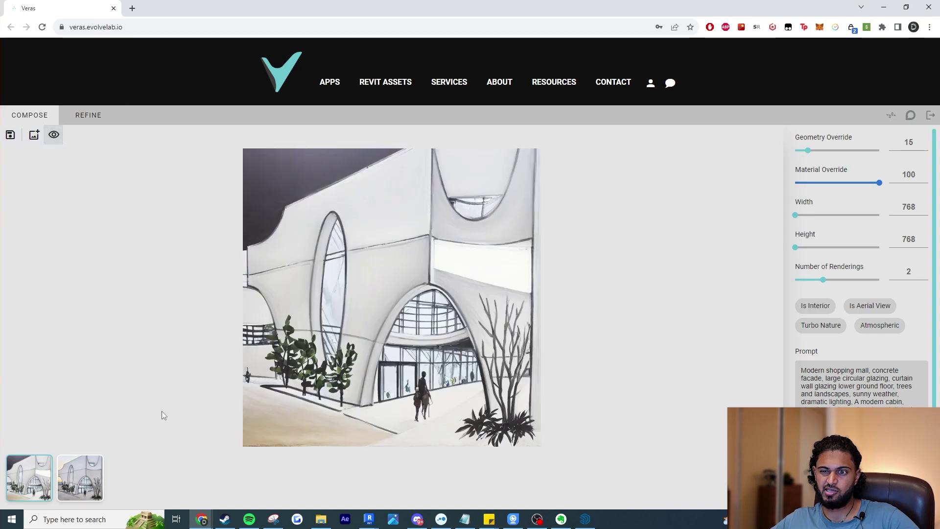
Set Geometry Override to 25, enable Turbo Nature and Atmospheric for the shopping mall, and view the fourth rendering.
left_click(70, 490)
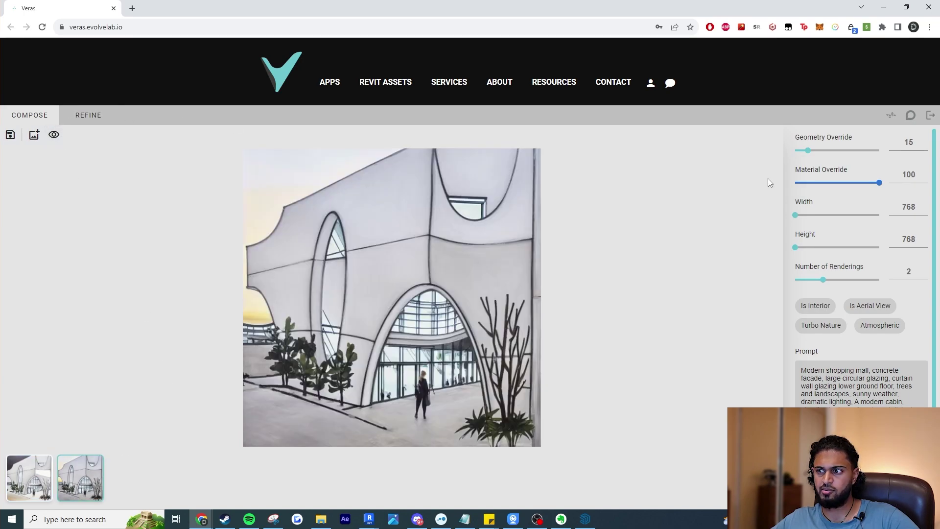
left_click_drag(810, 154, 818, 154)
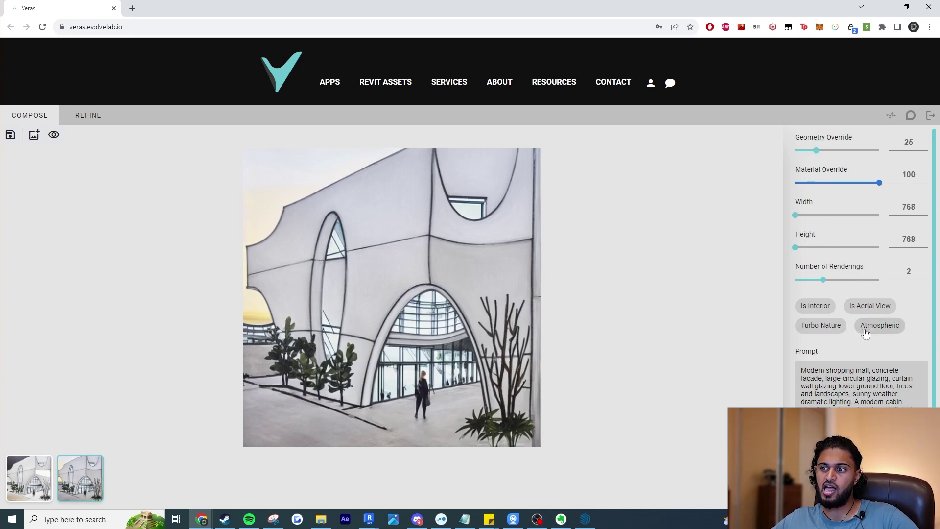
left_click(826, 331)
left_click(886, 326)
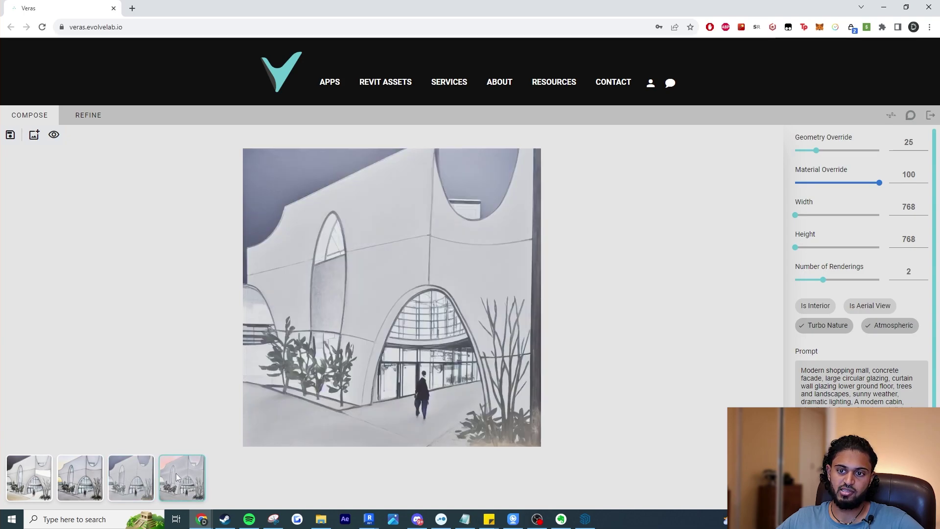
left_click(166, 477)
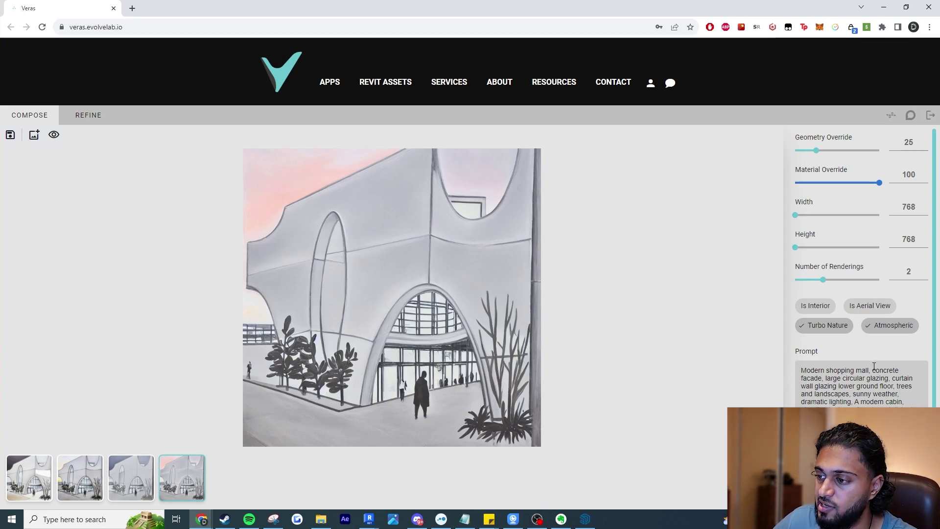
Replace "concrete" with "red metal panel" in the facade description of the shopping mall prompt.
left_click_drag(874, 370, 933, 370)
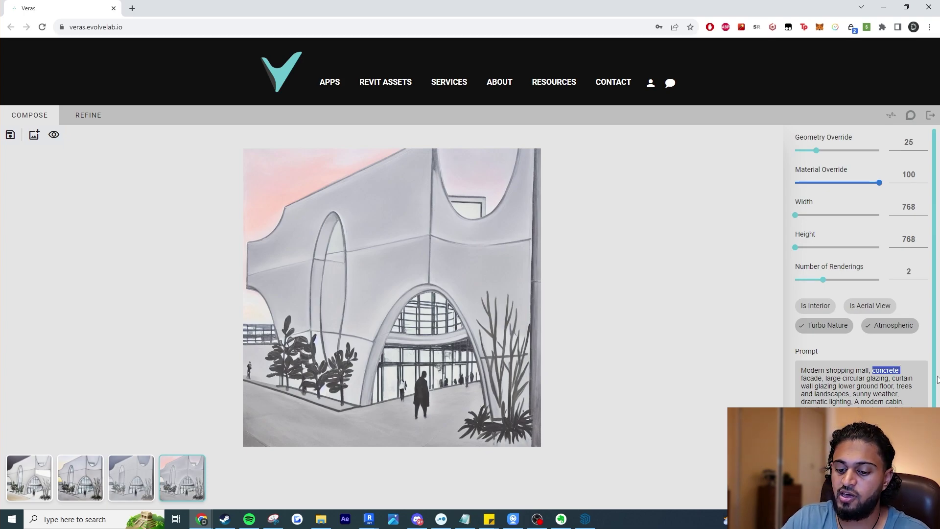
type("red metal")
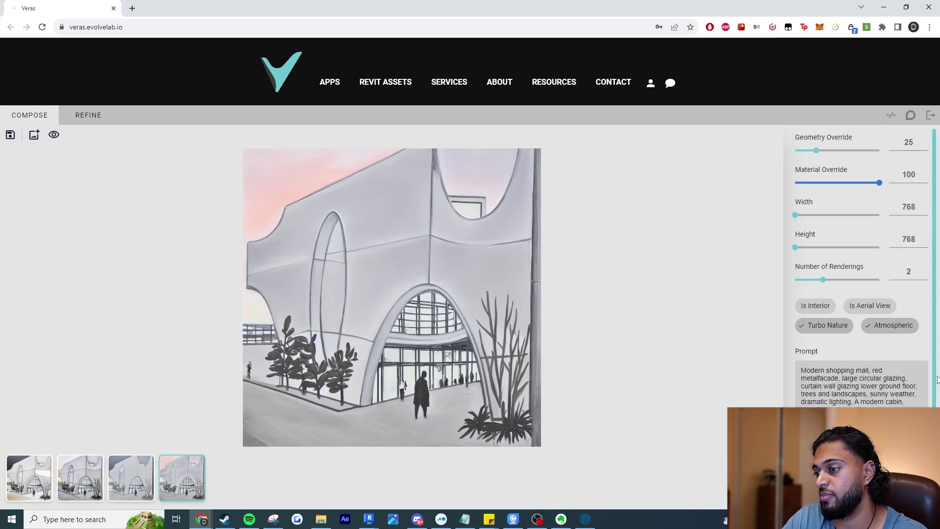
type(" panel")
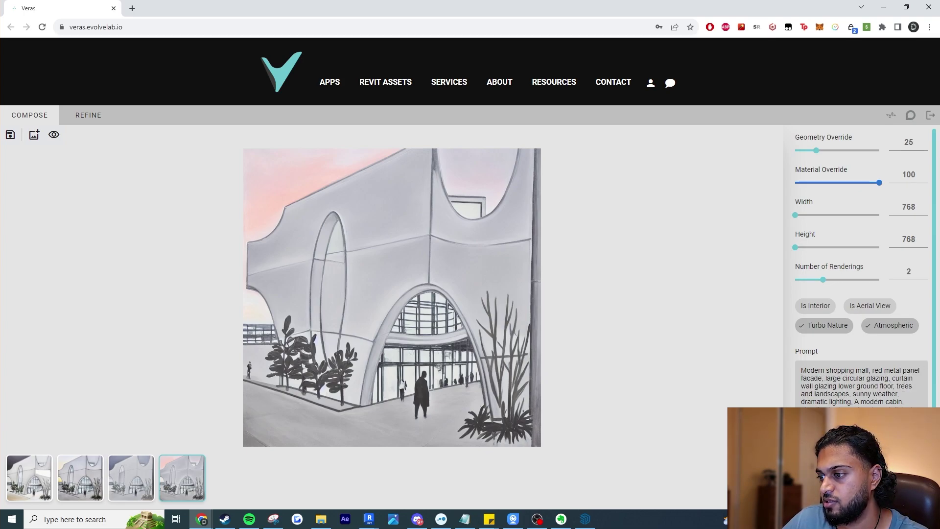
scroll(862, 386, "down", 1)
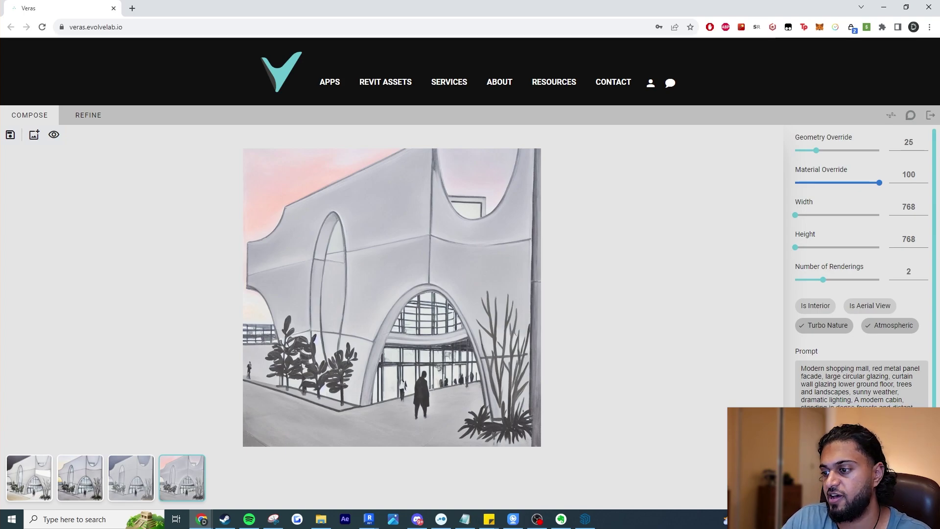
scroll(862, 387, "up", 1)
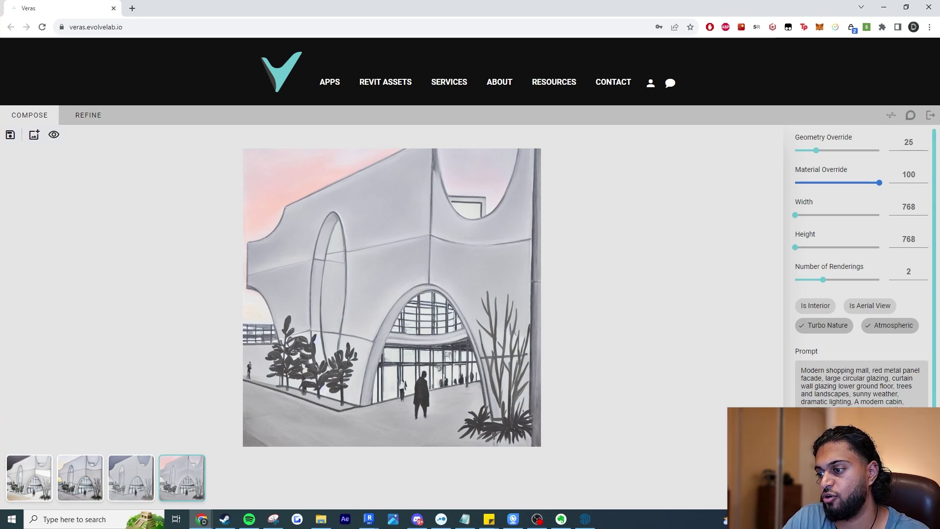
scroll(862, 264, "down", 1)
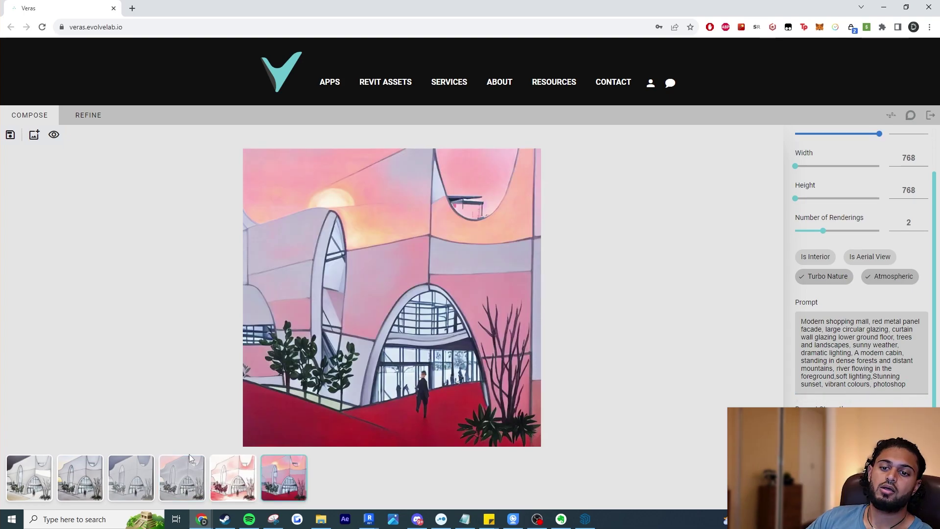
Compare the two red metal panel renderings with each other, with the preceding rendering, and with the original shopping mall sketch.
left_click(213, 473)
left_click(275, 478)
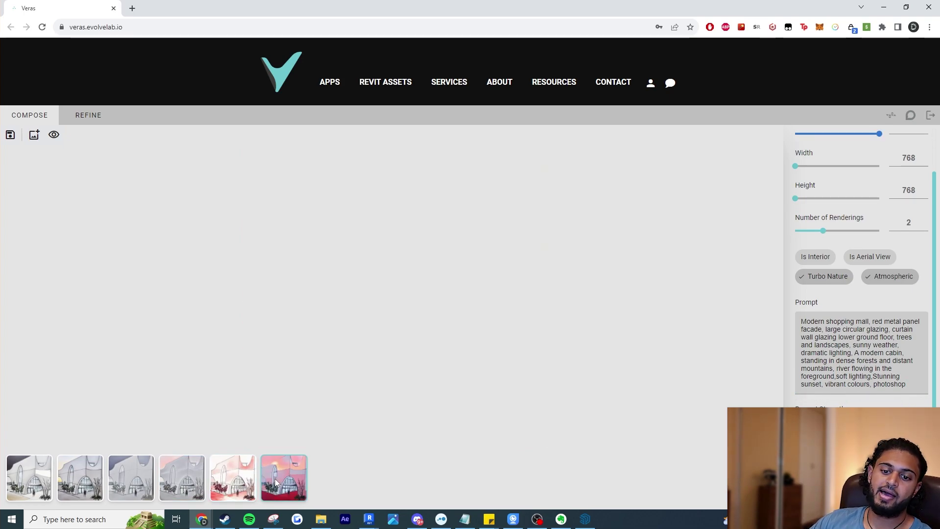
left_click(218, 478)
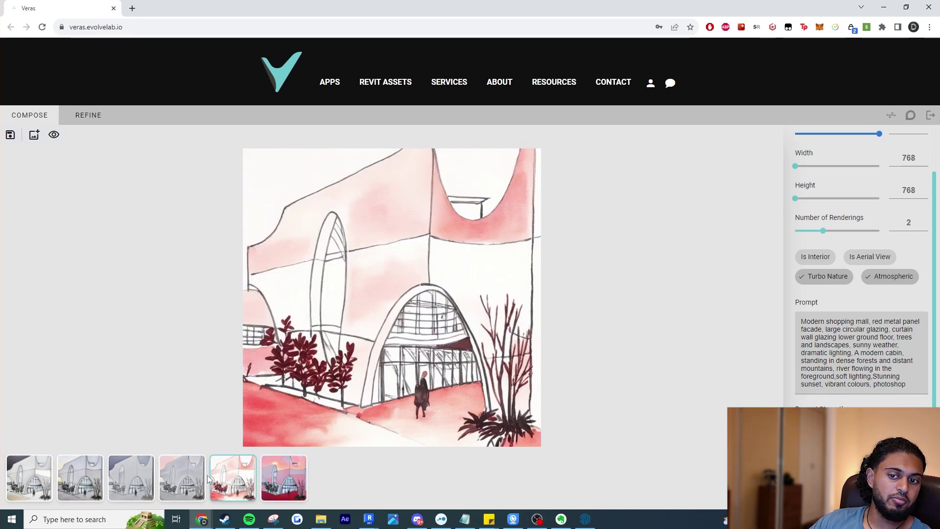
left_click(195, 477)
left_click(225, 485)
left_click(272, 486)
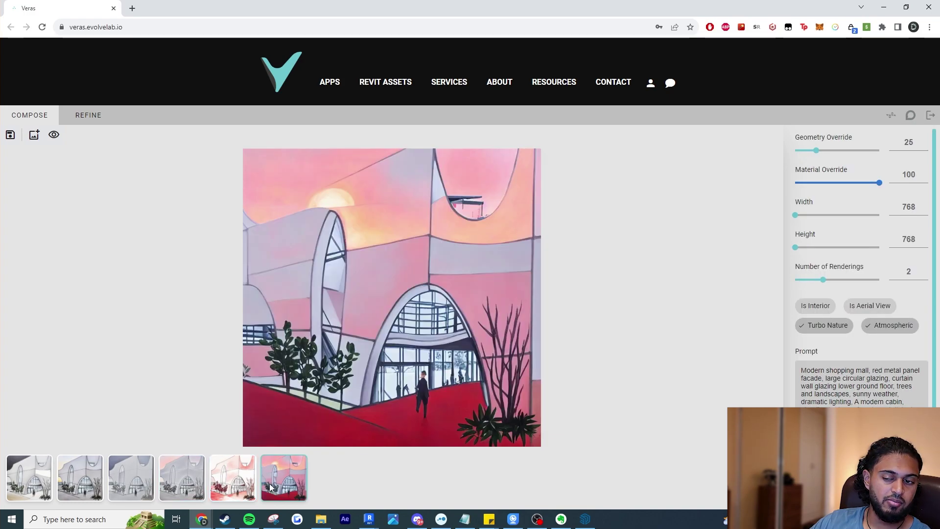
left_click(258, 487)
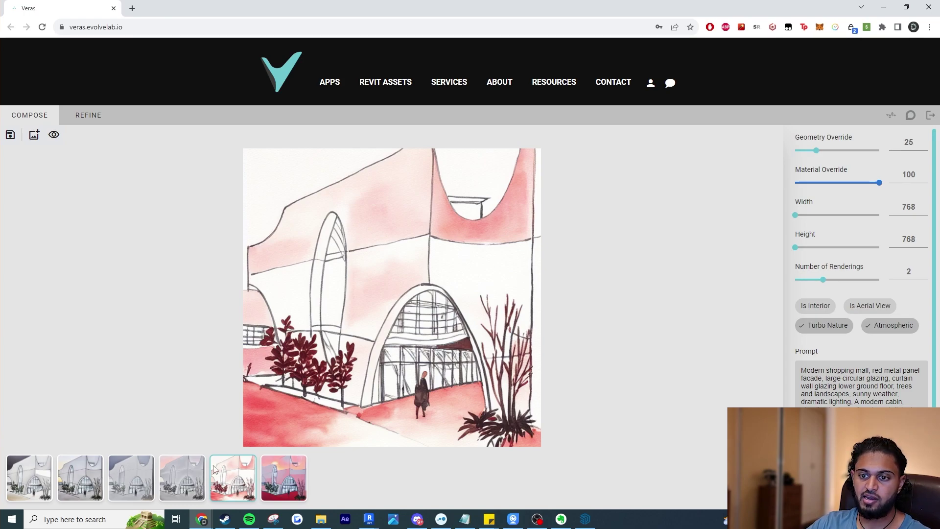
left_click(168, 466)
left_click(292, 485)
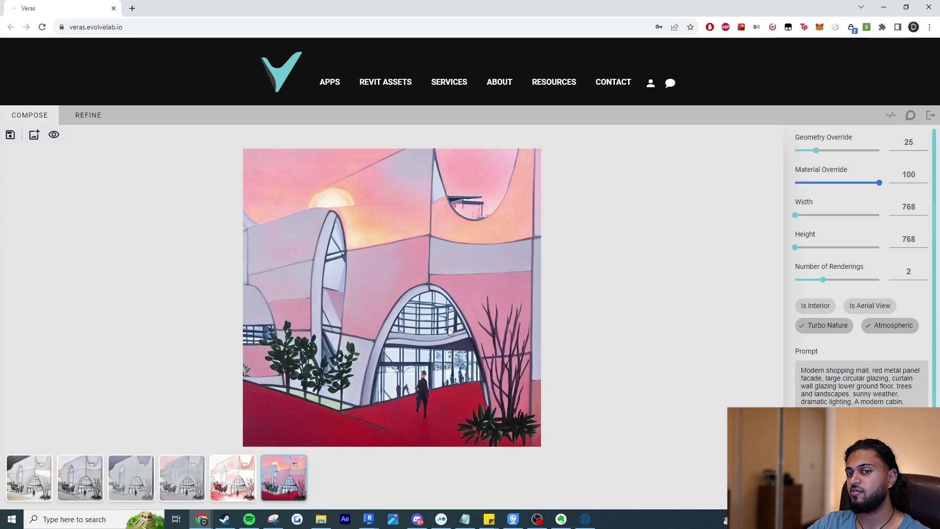
left_click(54, 134)
left_click(54, 135)
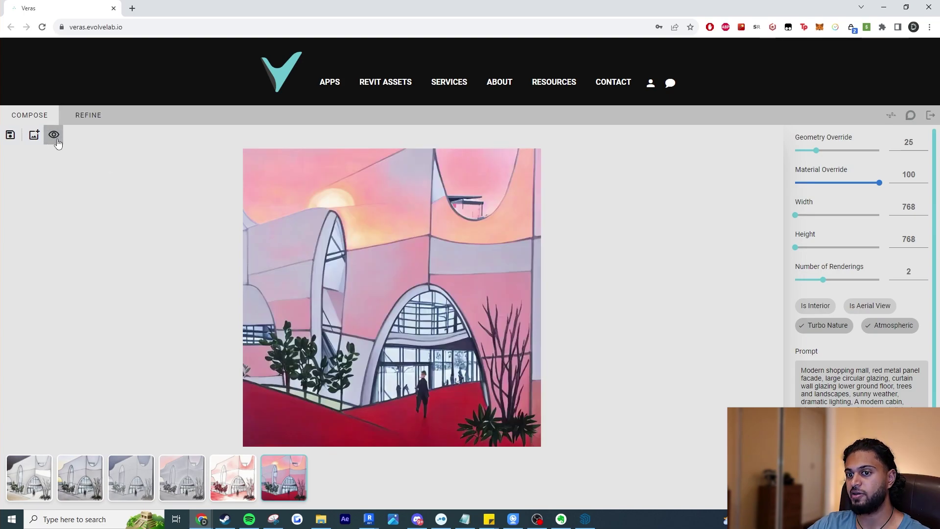
Load the hand-drawn living room sketch as the base image and clear the existing cafe prompt.
left_click(321, 519)
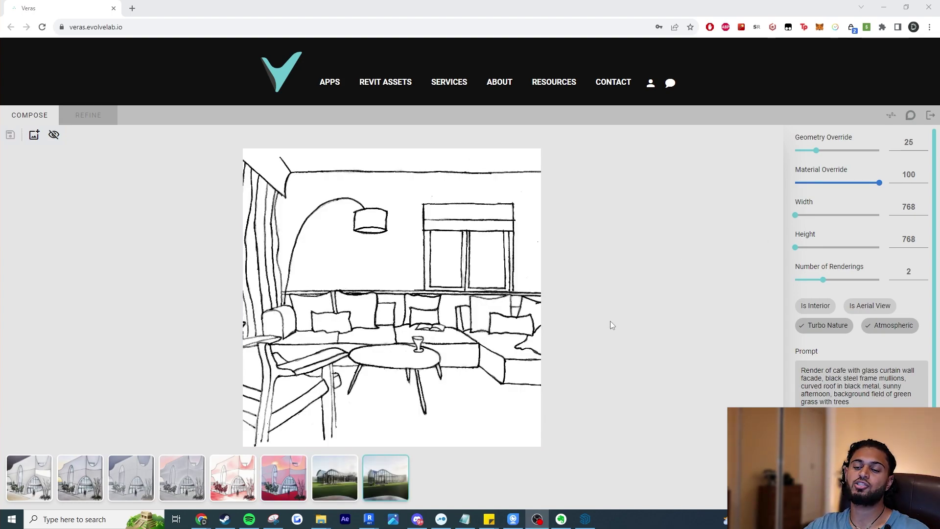
left_click(630, 318)
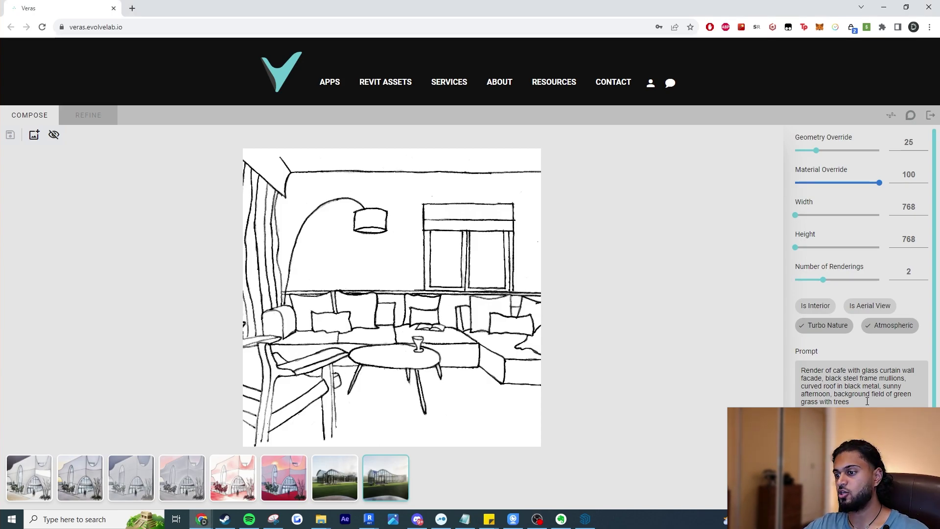
key("ctrl+a")
key("BackSpace")
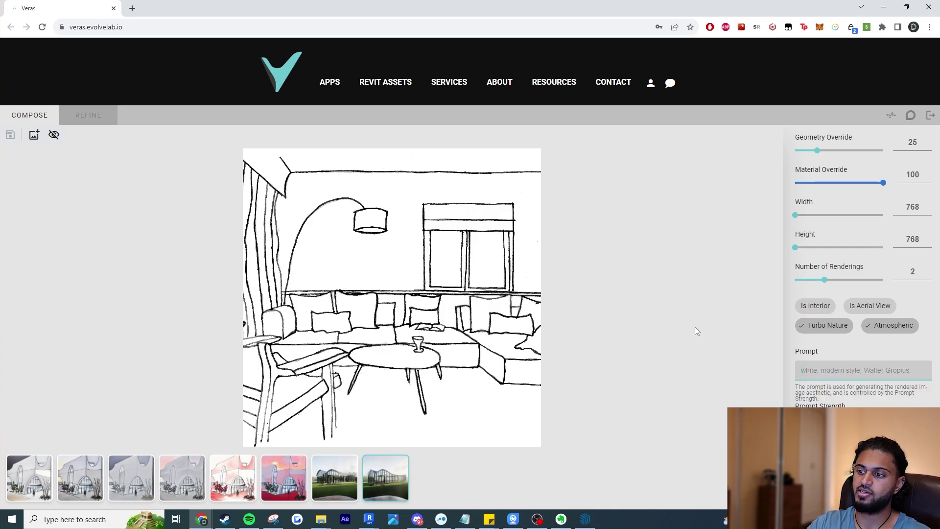
Enter the prompt "Modern living room, with white ceiling and green walls, sunlight coming from windows, timber floors, luxury leather sofa, virant colours".
type("Modern living room, with white ceiling and walls, sunlight coming from windows, timber floors, luxury leather sofa")
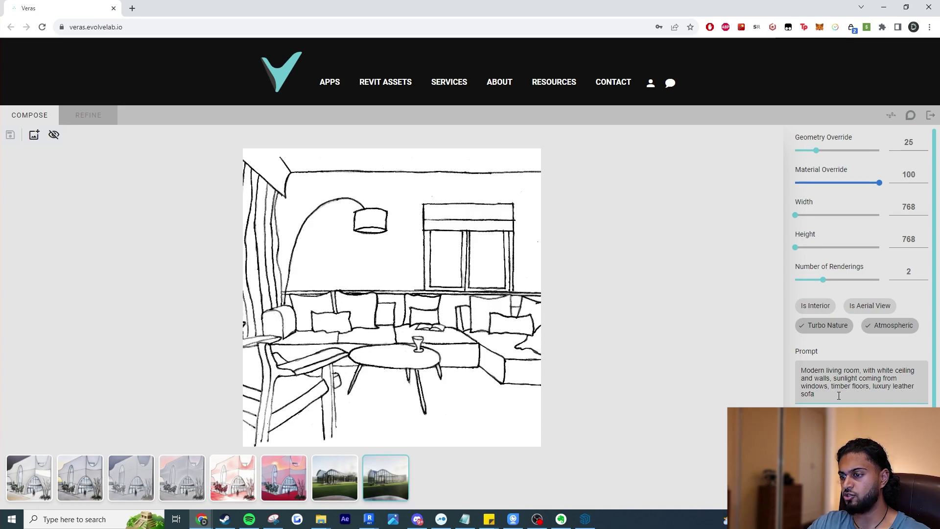
type(", v")
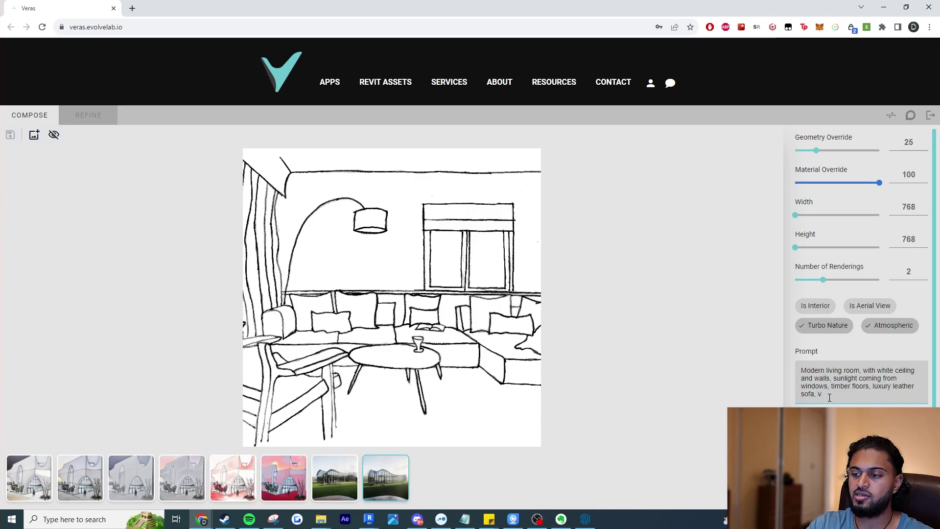
type("irant colours")
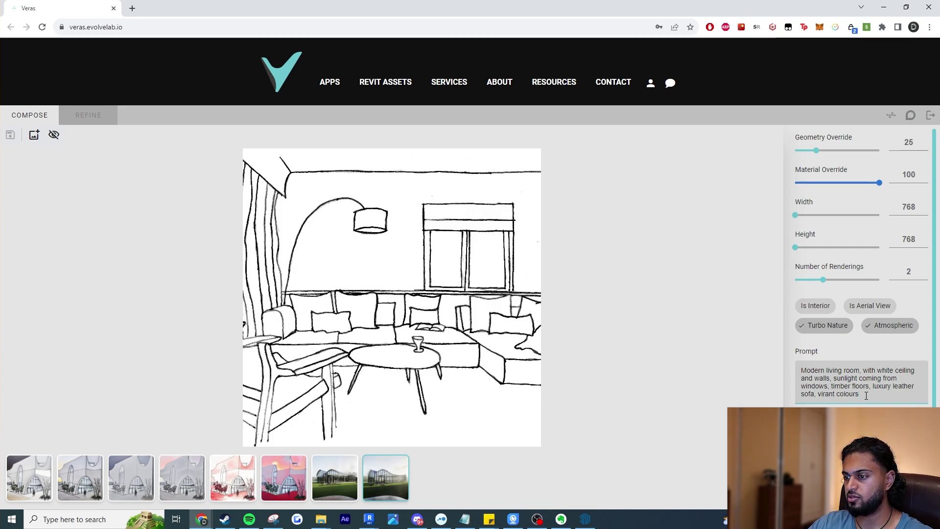
left_click(815, 378)
type("gr")
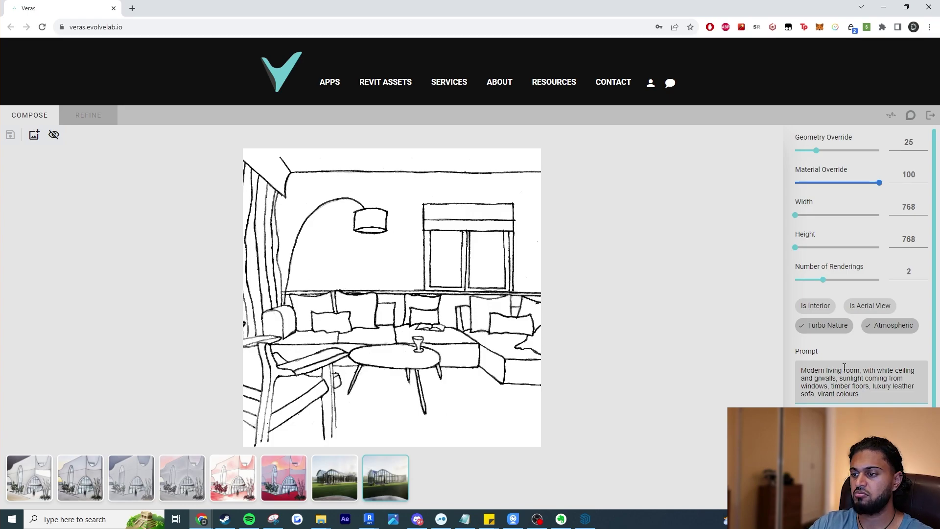
type("een")
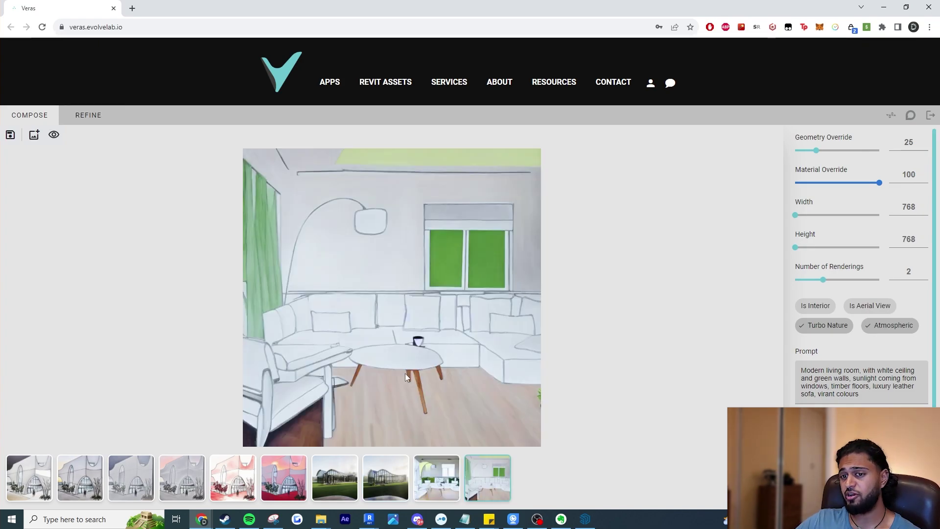
Compare the second living room rendering with the original line sketch.
left_click(52, 136)
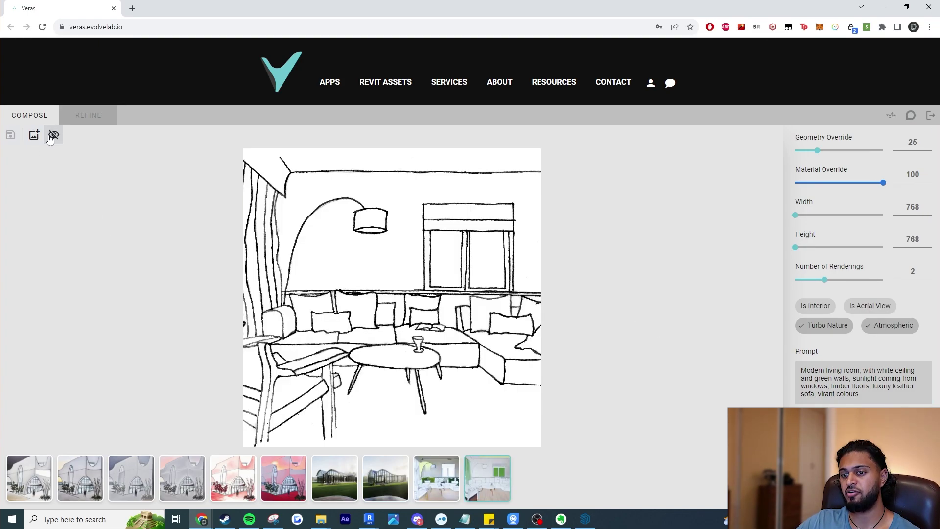
left_click(50, 138)
left_click(51, 138)
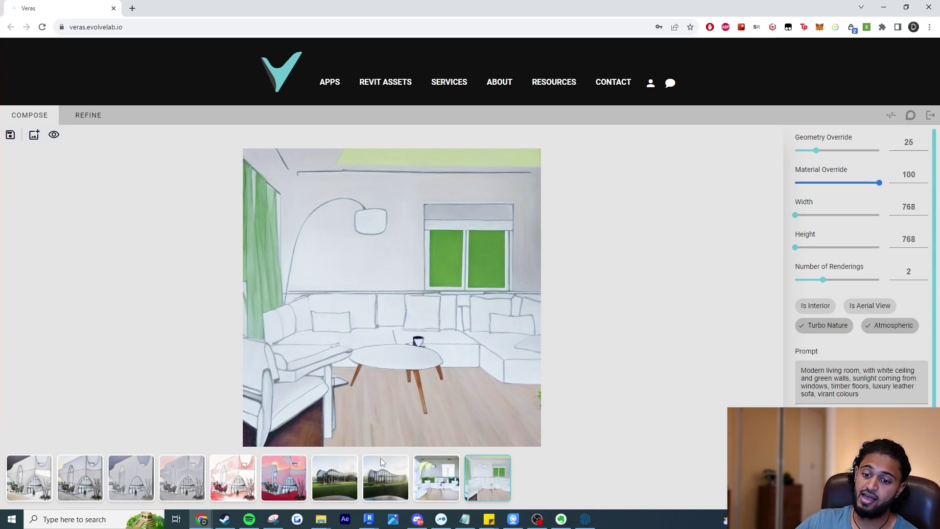
Switch to the Revit window with the Veras renderings of the house.
mouse_move(369, 518)
left_click(346, 479)
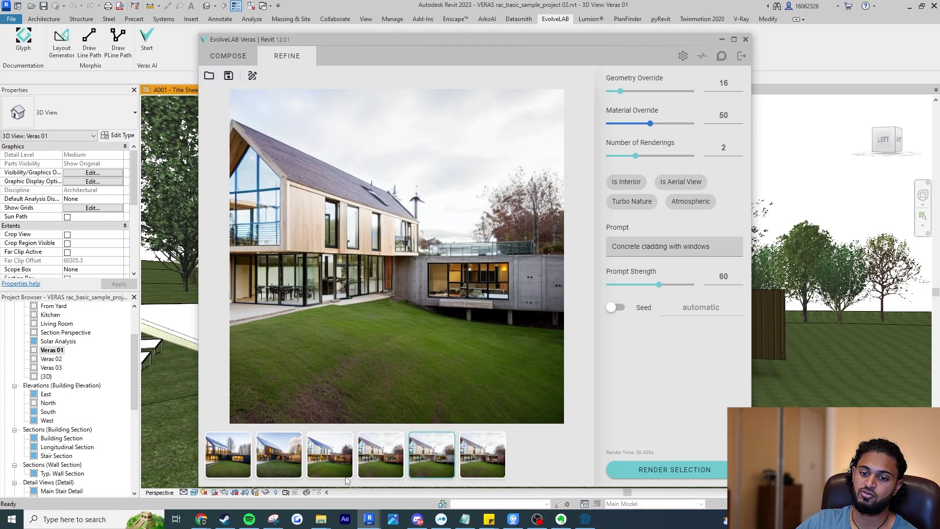